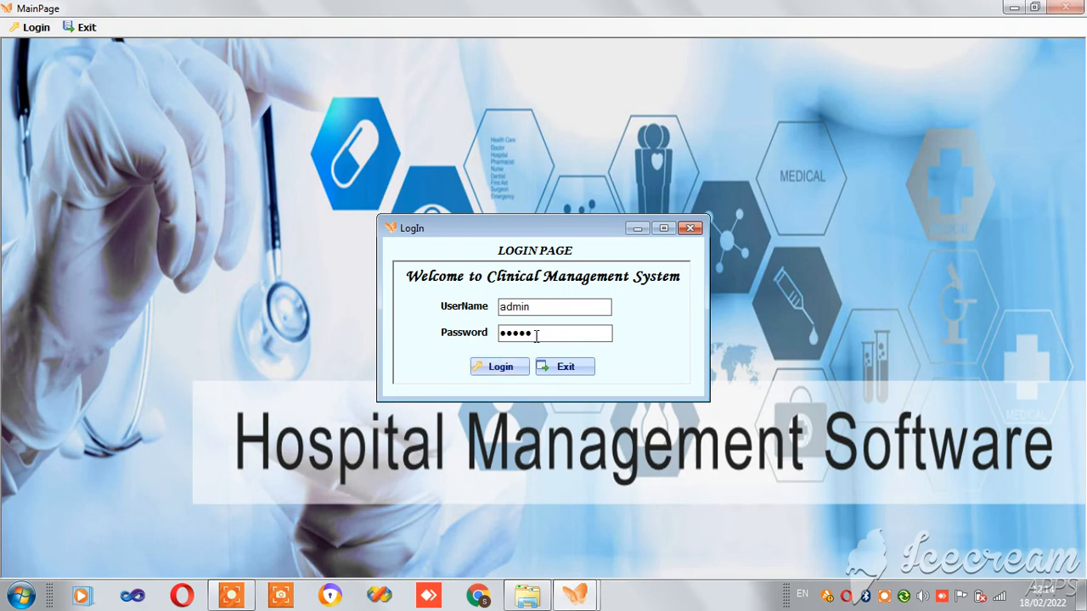
- Log in as administrator with the entered credentials and dismiss the welcome message
left_click(510, 372)
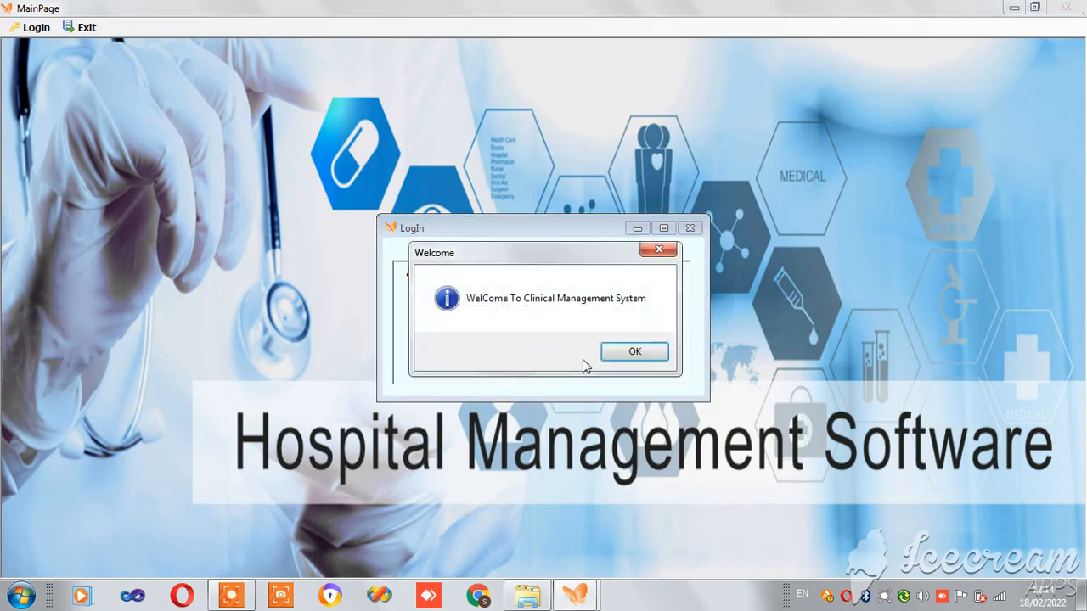
left_click(633, 351)
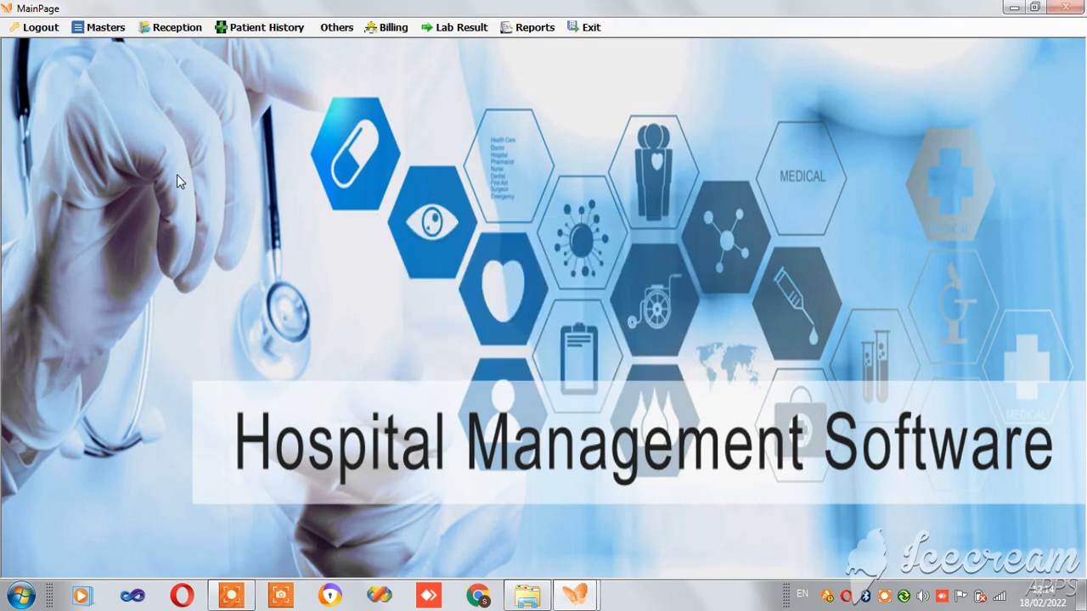
left_click(105, 32)
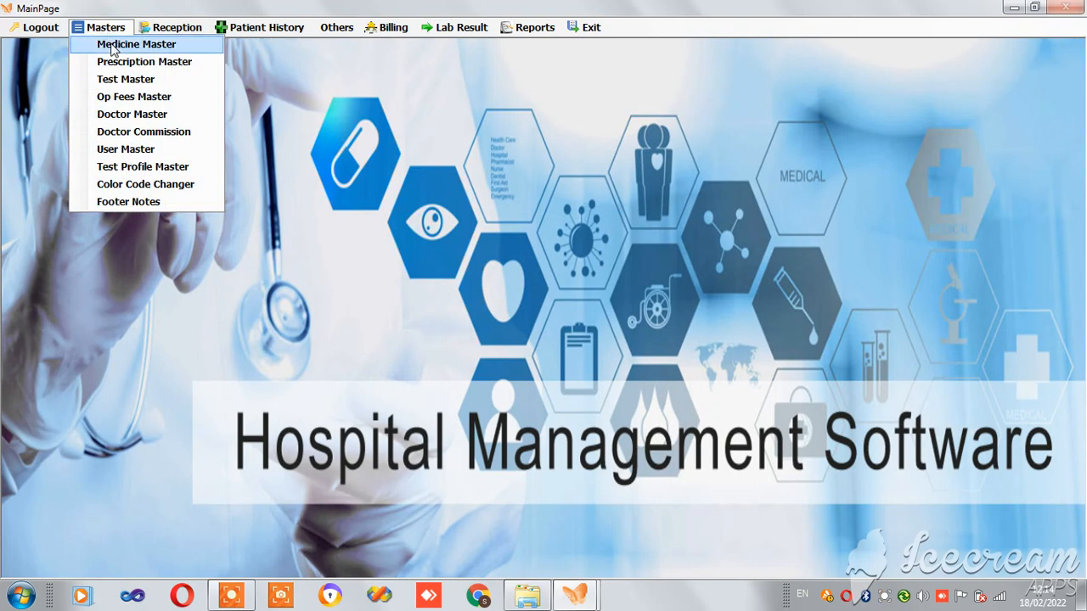
left_click(112, 45)
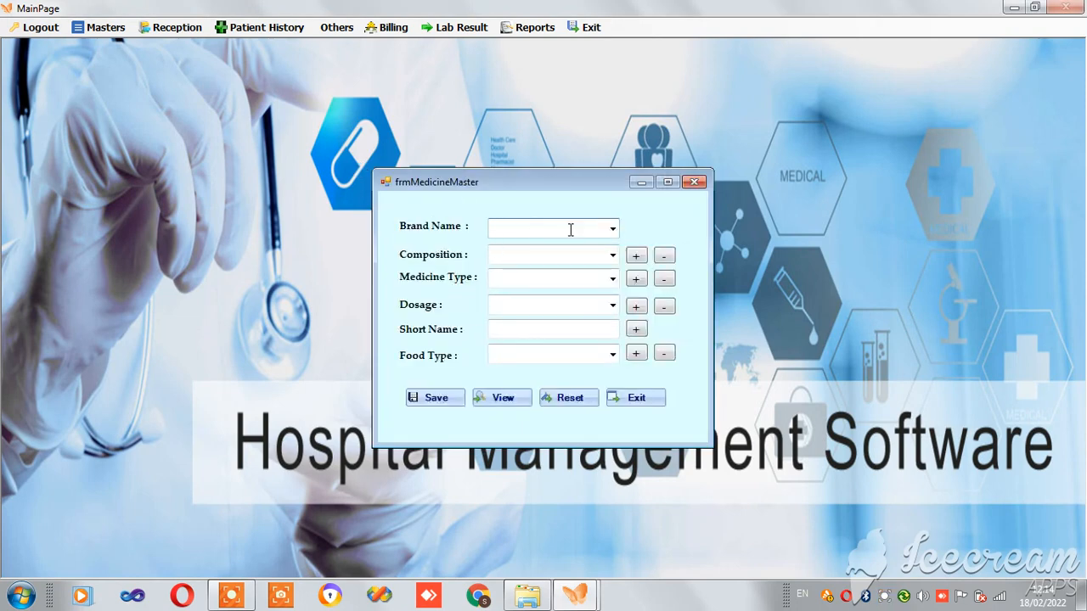
left_click(613, 231)
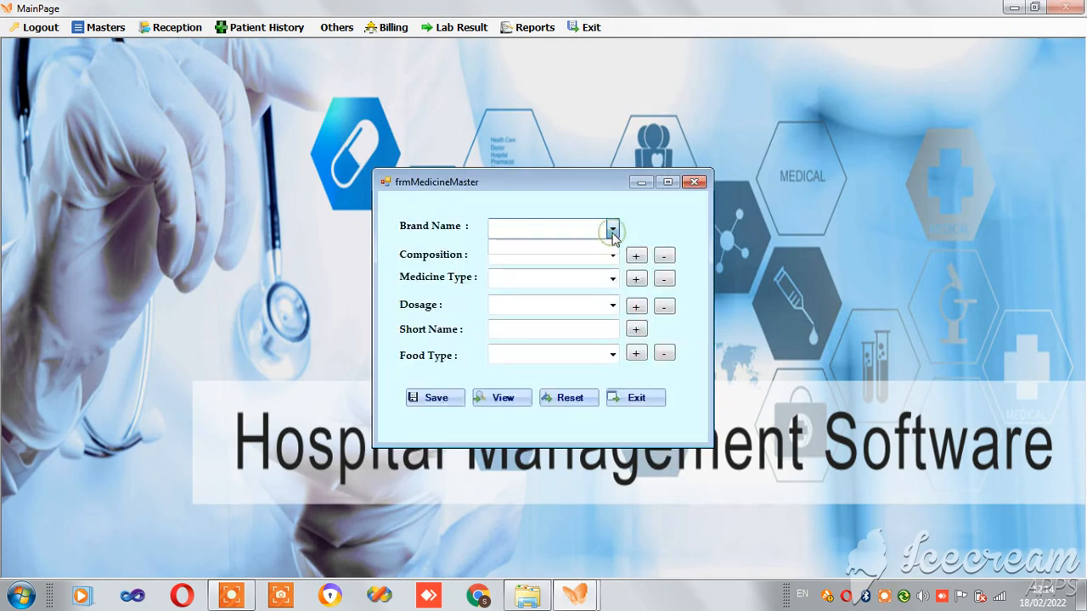
left_click(631, 232)
left_click(613, 255)
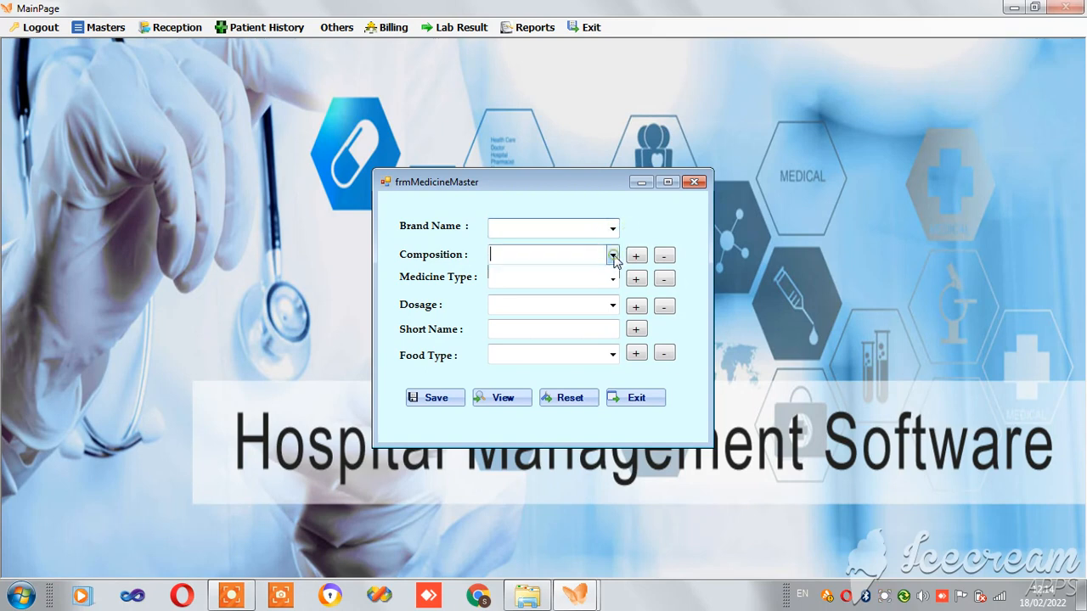
left_click(633, 242)
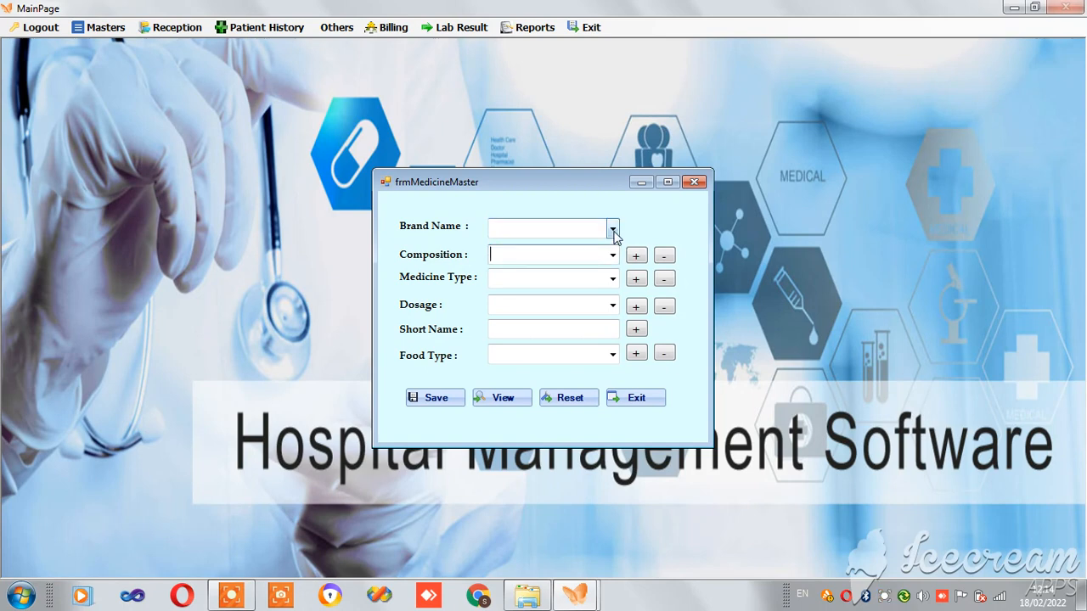
left_click(613, 231)
left_click(637, 231)
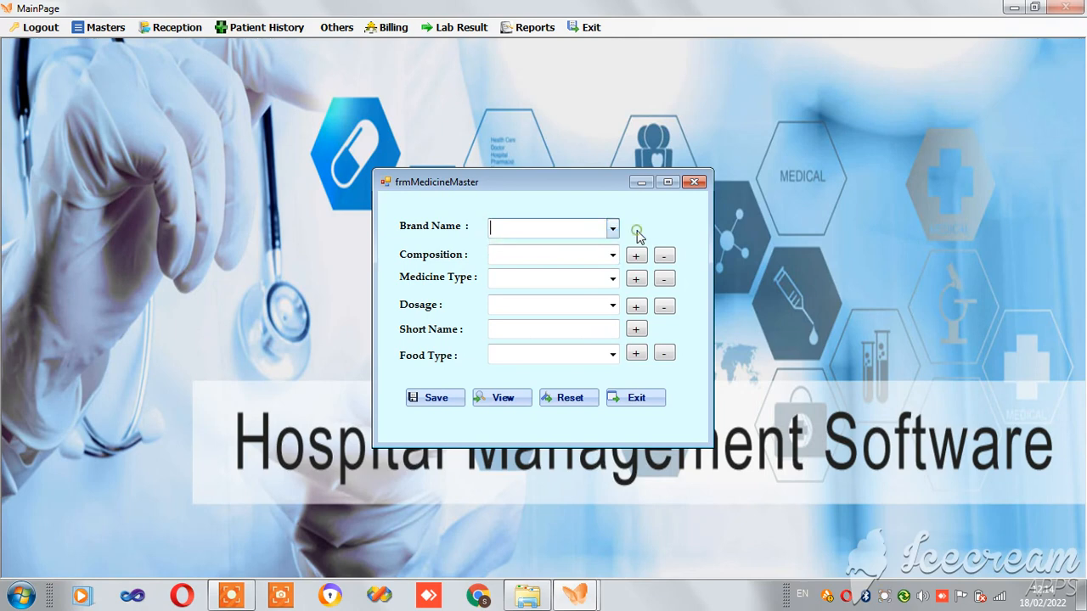
left_click(613, 306)
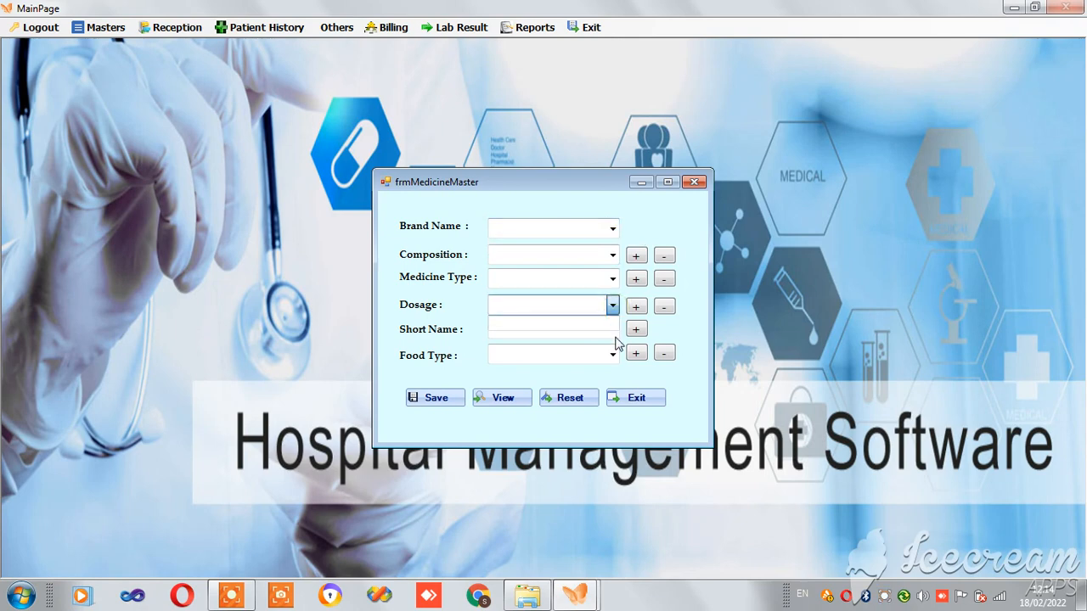
left_click(681, 383)
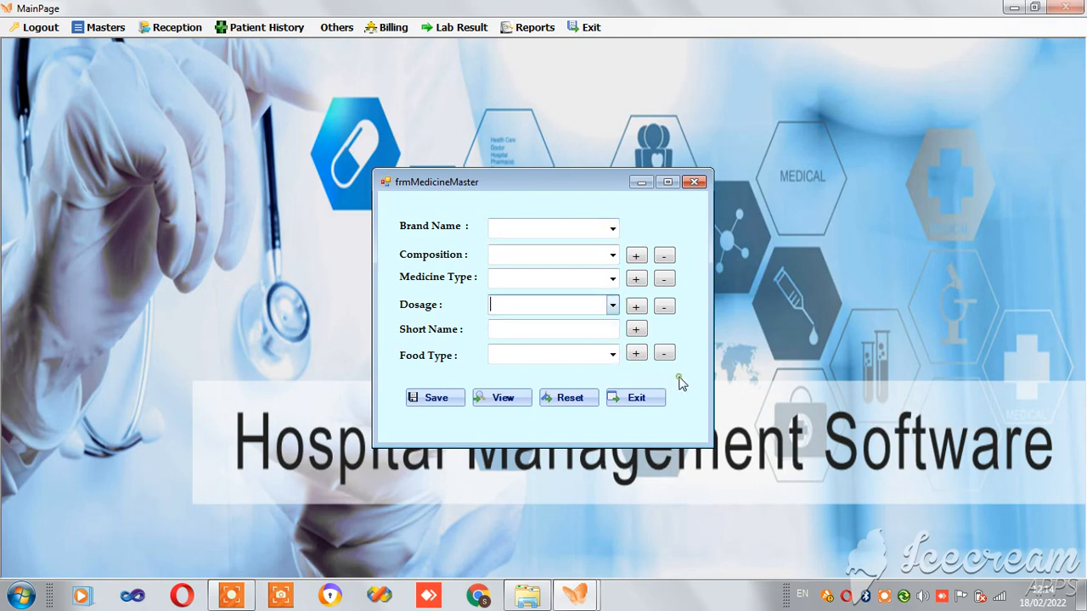
left_click(525, 399)
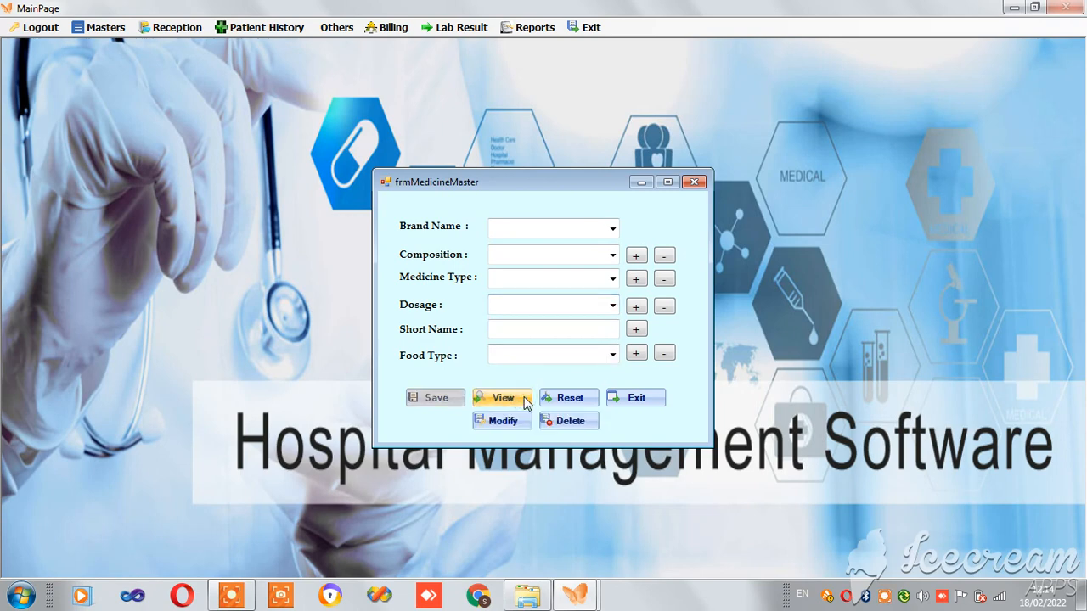
left_click(614, 231)
left_click(591, 249)
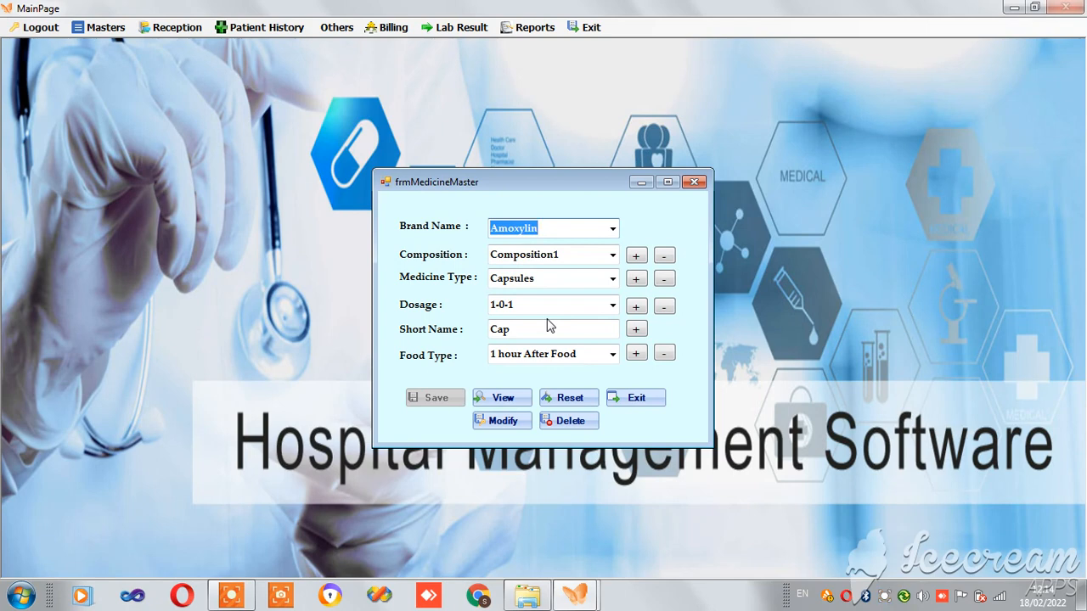
left_click(695, 183)
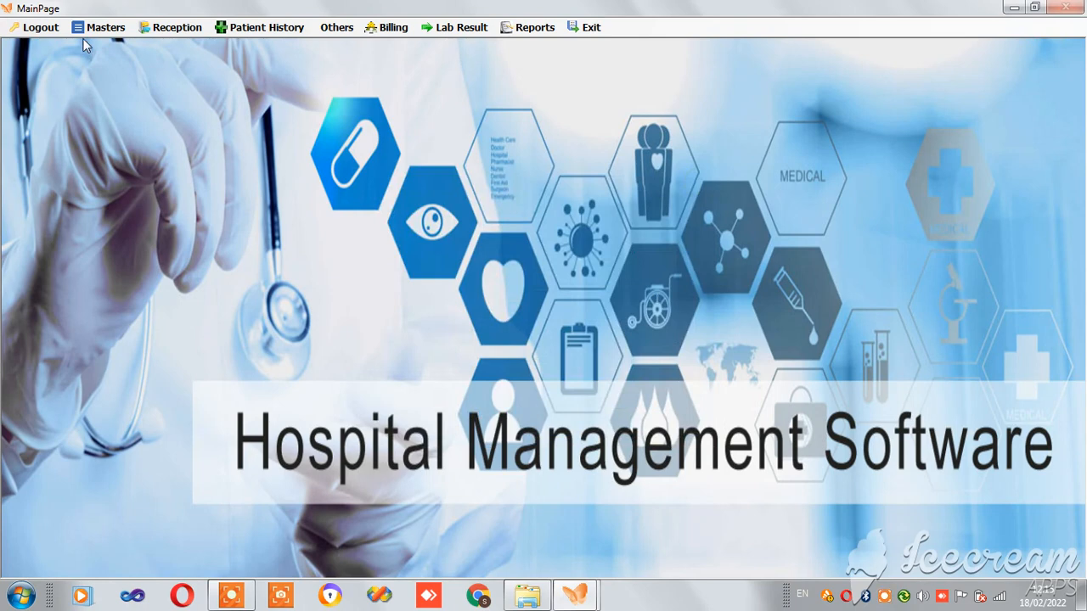
left_click(88, 30)
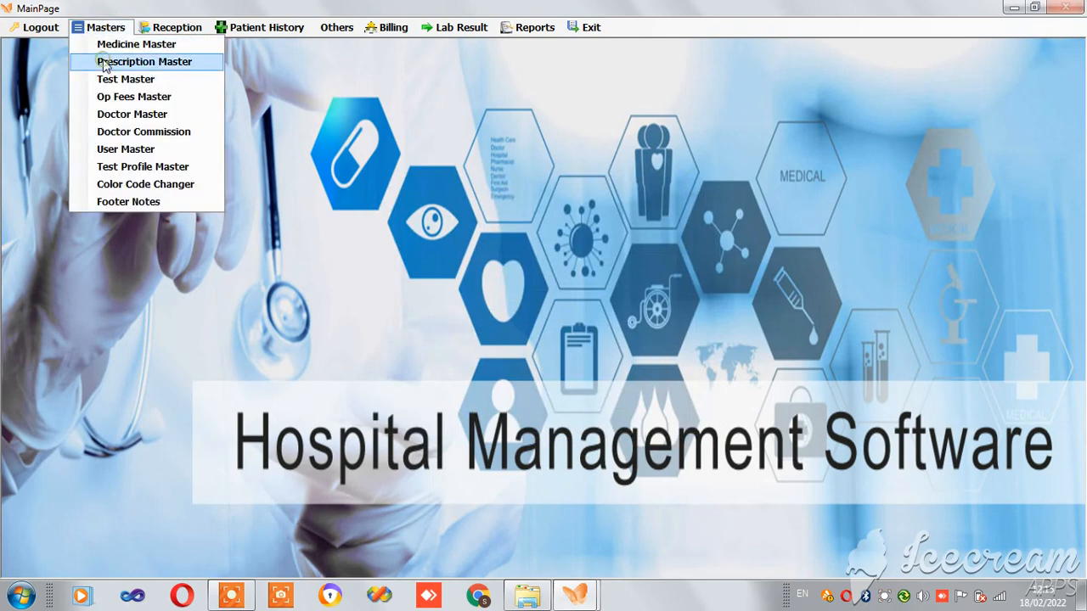
left_click(109, 59)
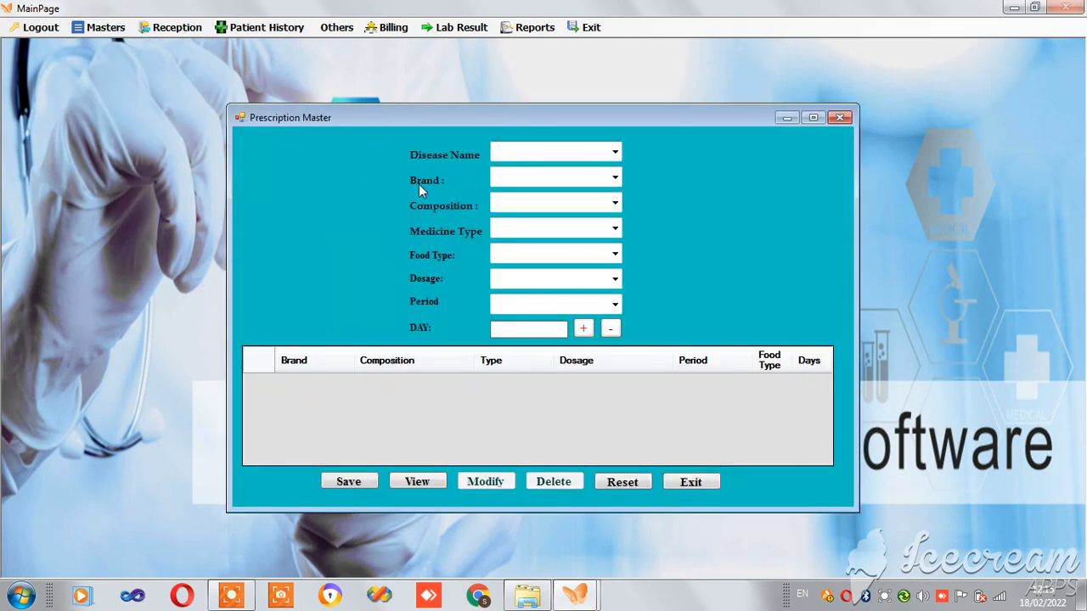
left_click(614, 153)
left_click(634, 165)
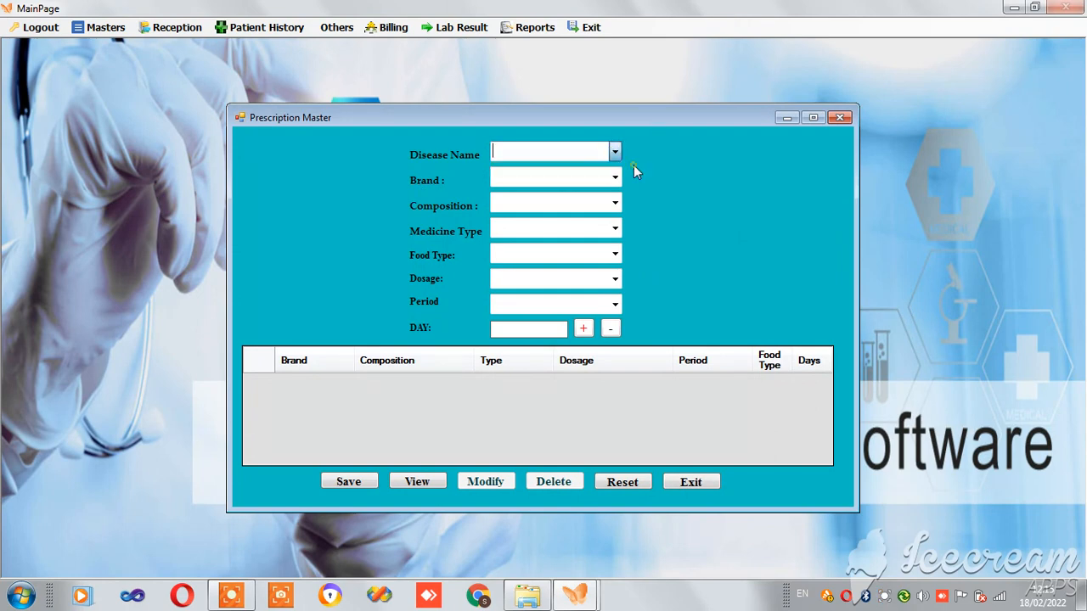
left_click(427, 482)
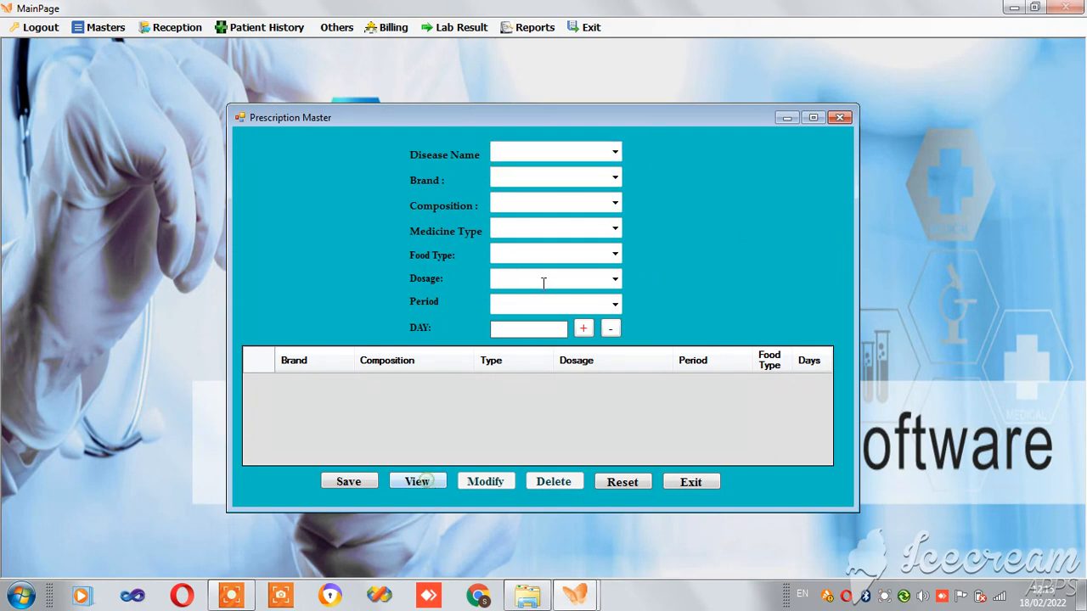
left_click(615, 154)
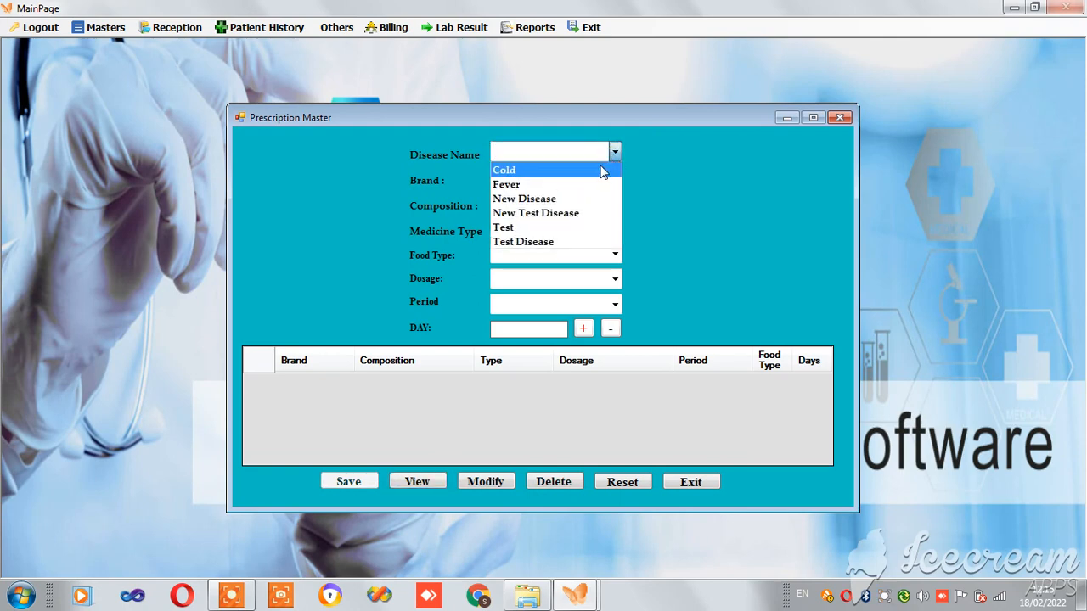
left_click(601, 170)
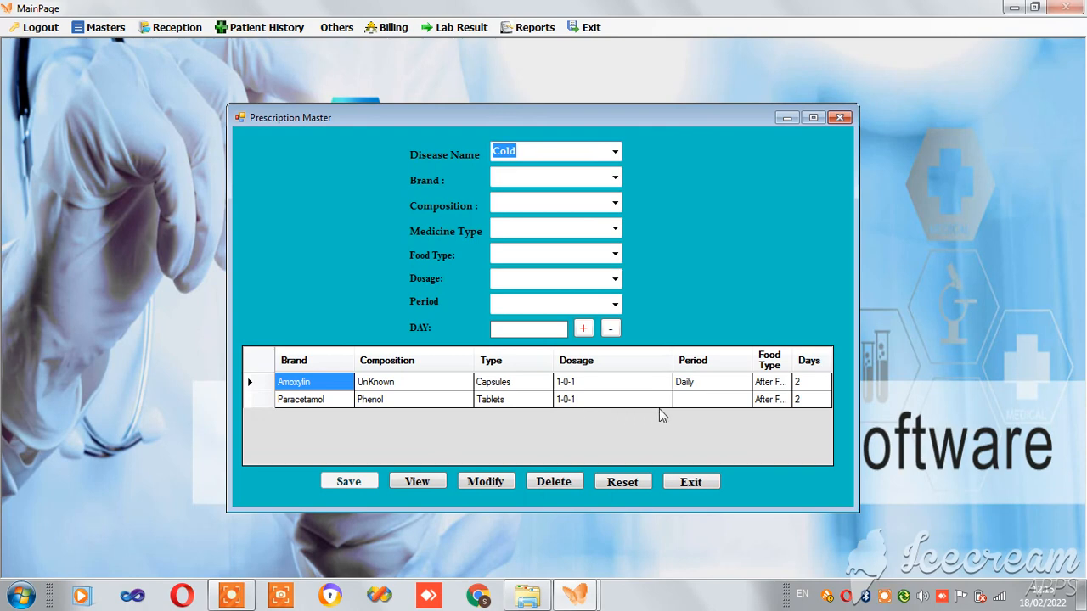
left_click(614, 151)
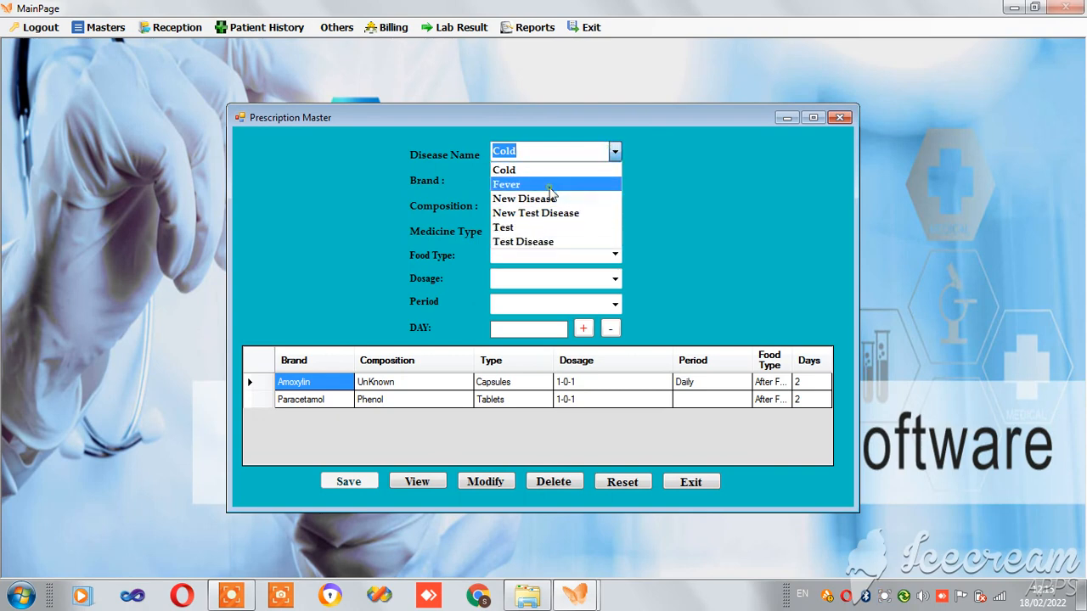
left_click(550, 187)
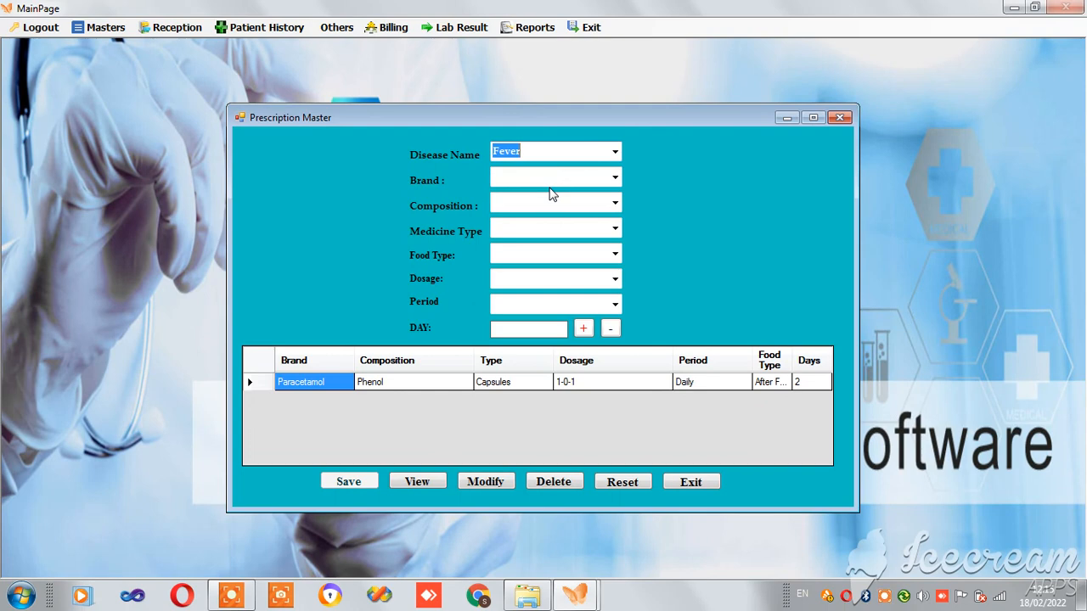
left_click(840, 117)
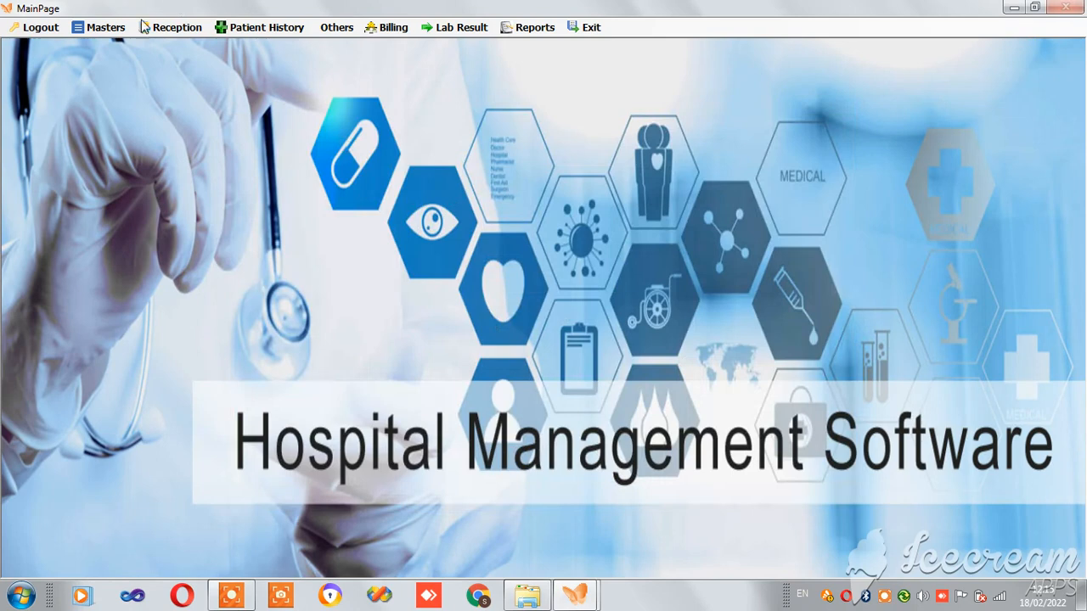
left_click(106, 30)
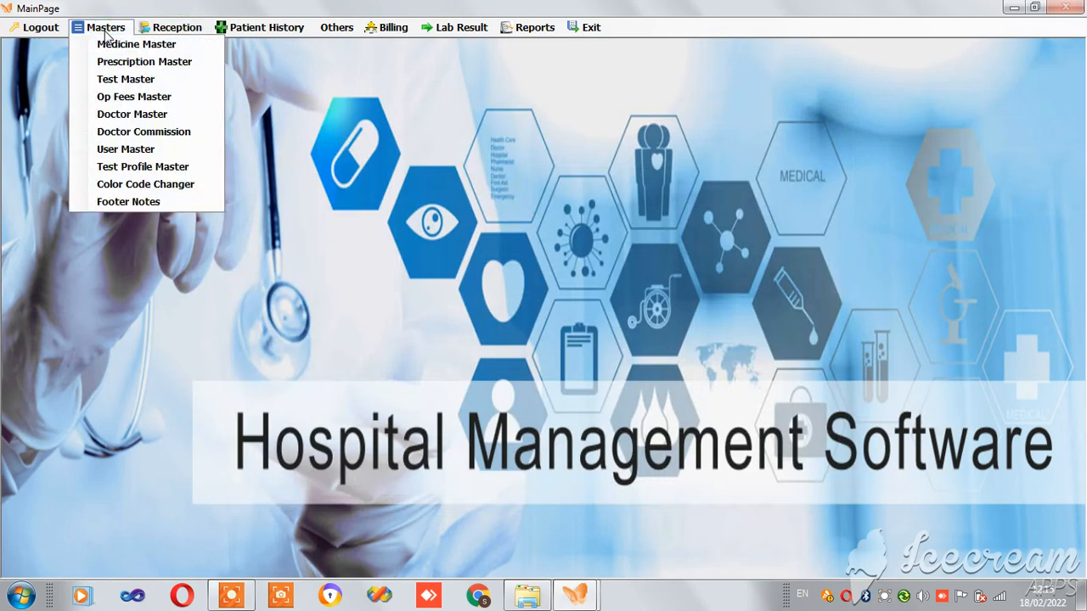
left_click(125, 97)
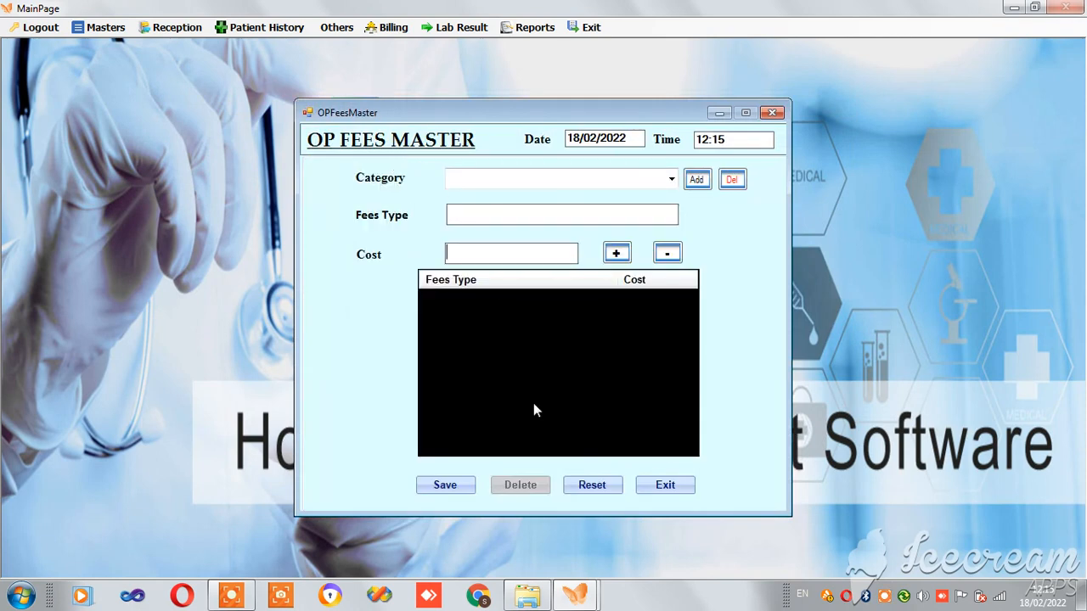
left_click(672, 178)
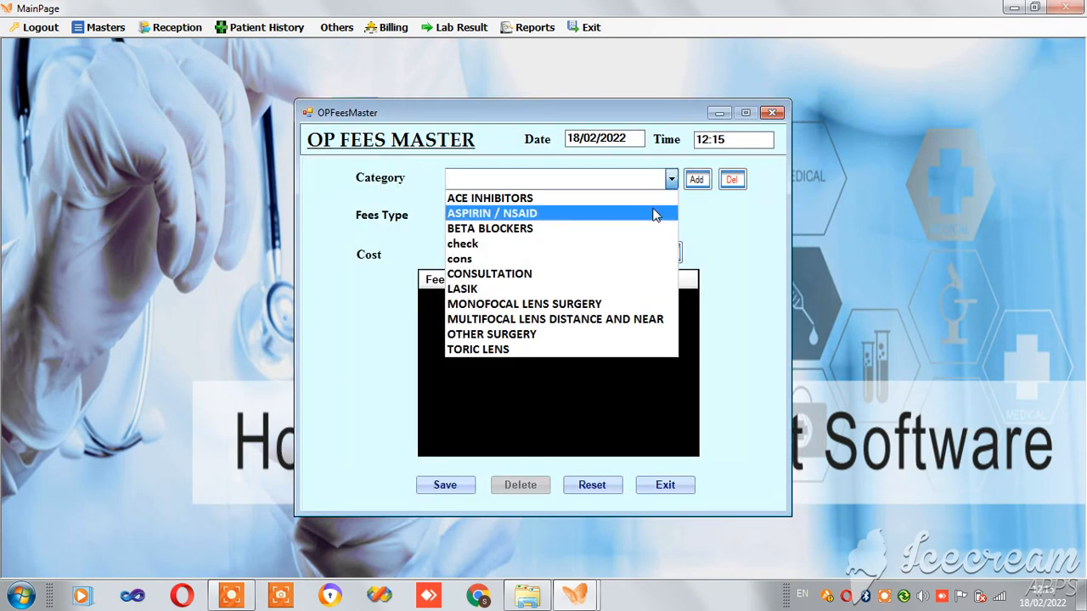
left_click(631, 270)
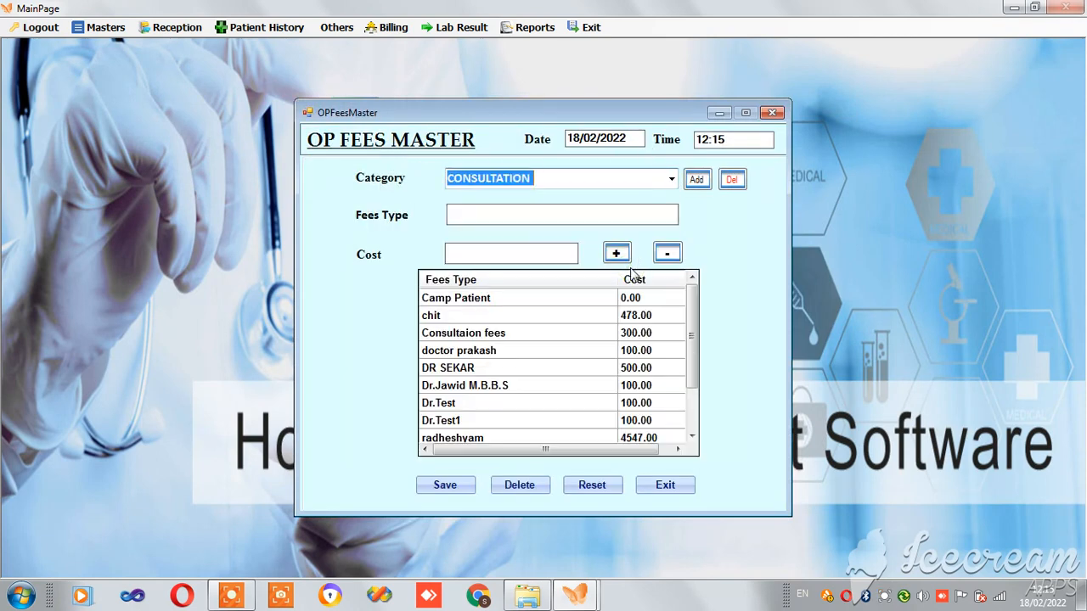
left_click(773, 114)
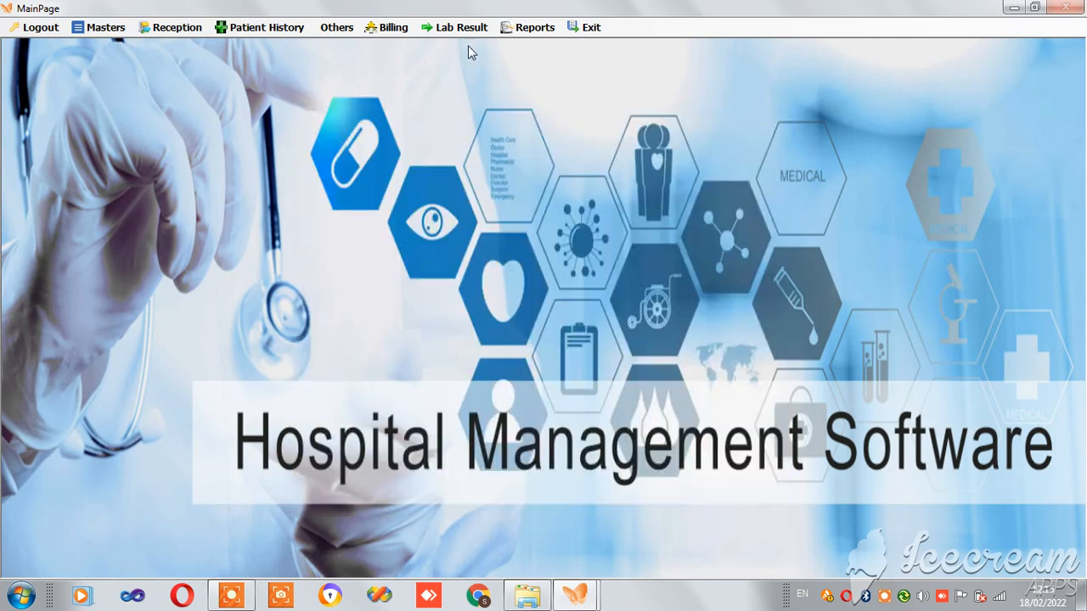
- Open the Reception patient registration form and enter the new patient's name
left_click(181, 31)
left_click(185, 44)
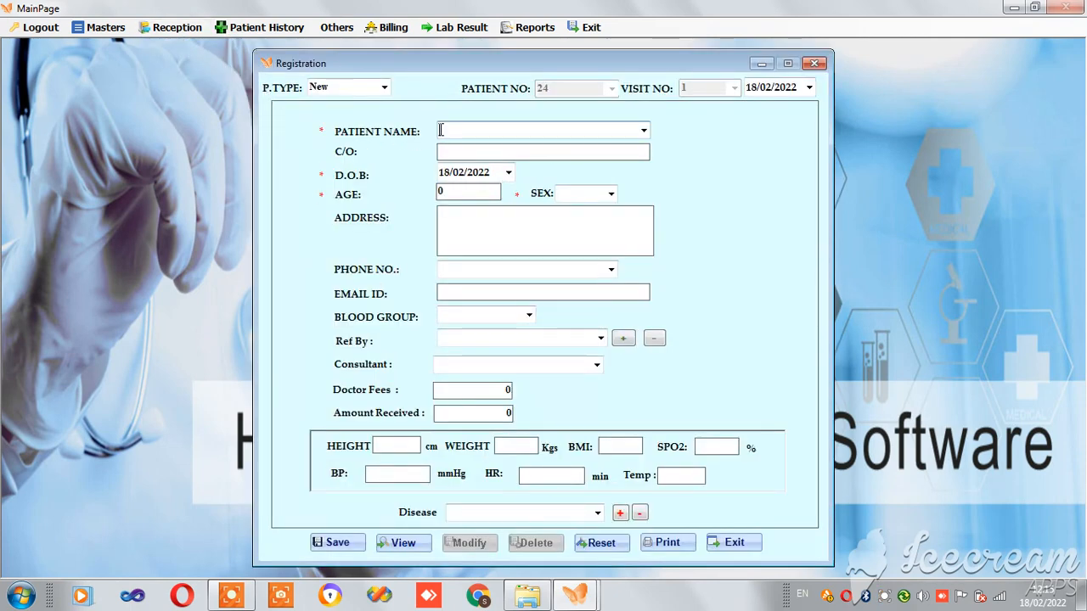
- Set date of birth to 04/01/2022, sex to Male, and doctor fees to 100
left_click(509, 172)
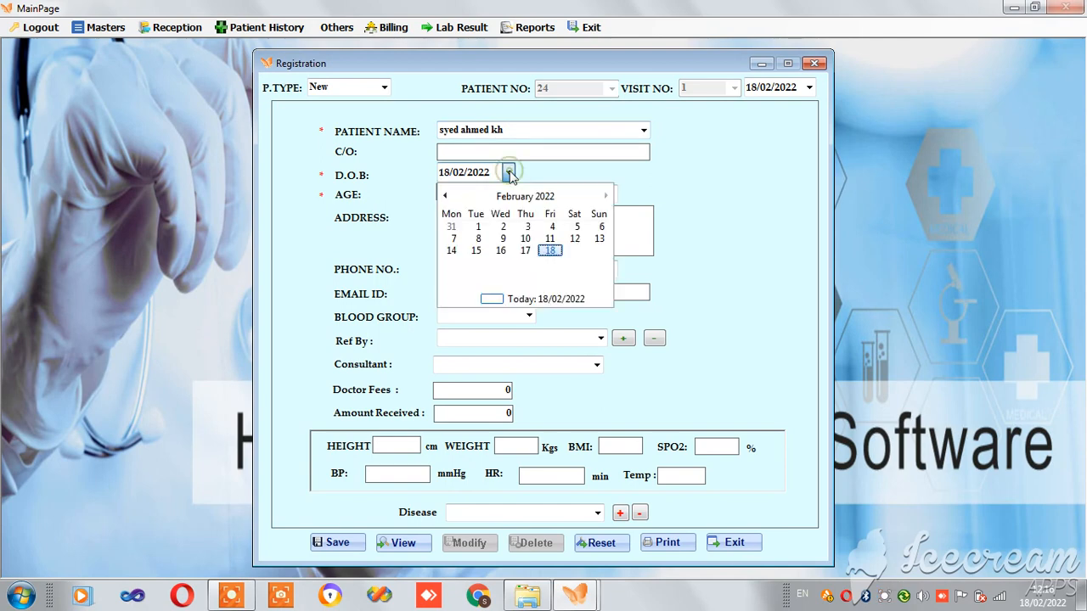
left_click(515, 196)
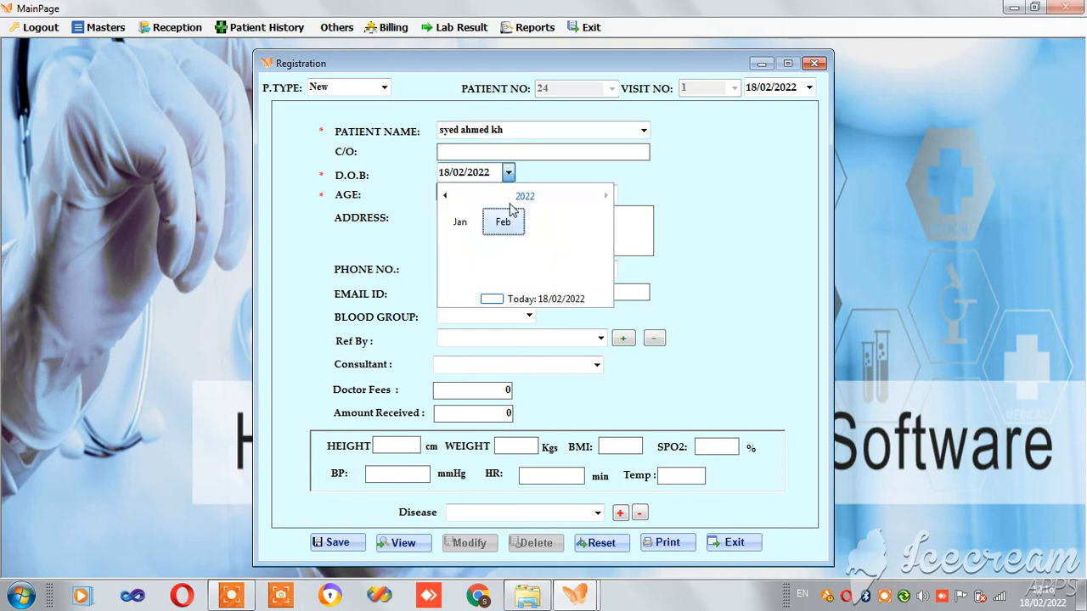
left_click(463, 223)
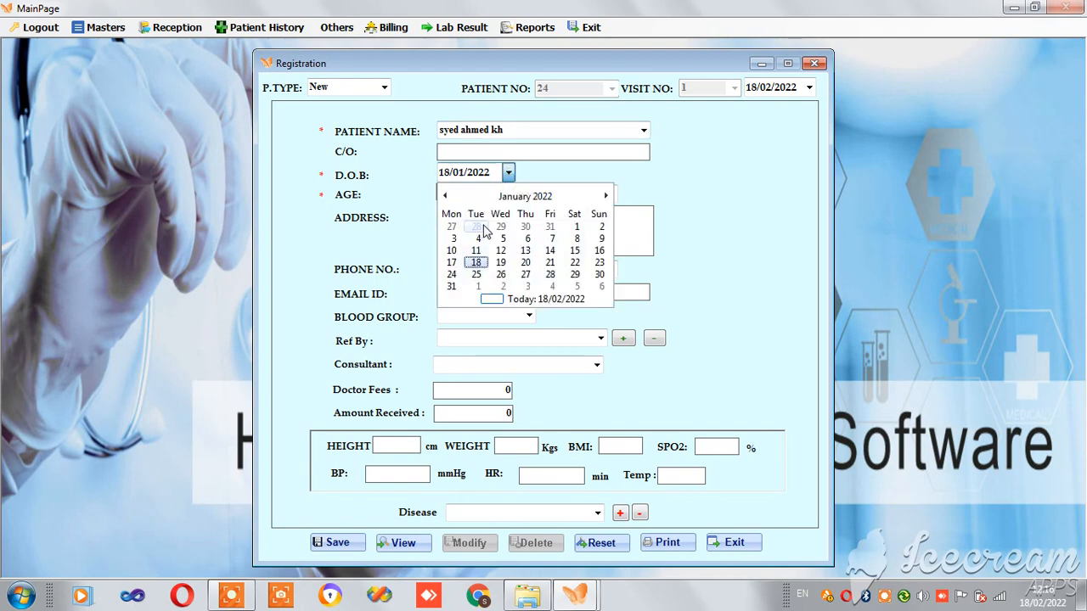
left_click(477, 239)
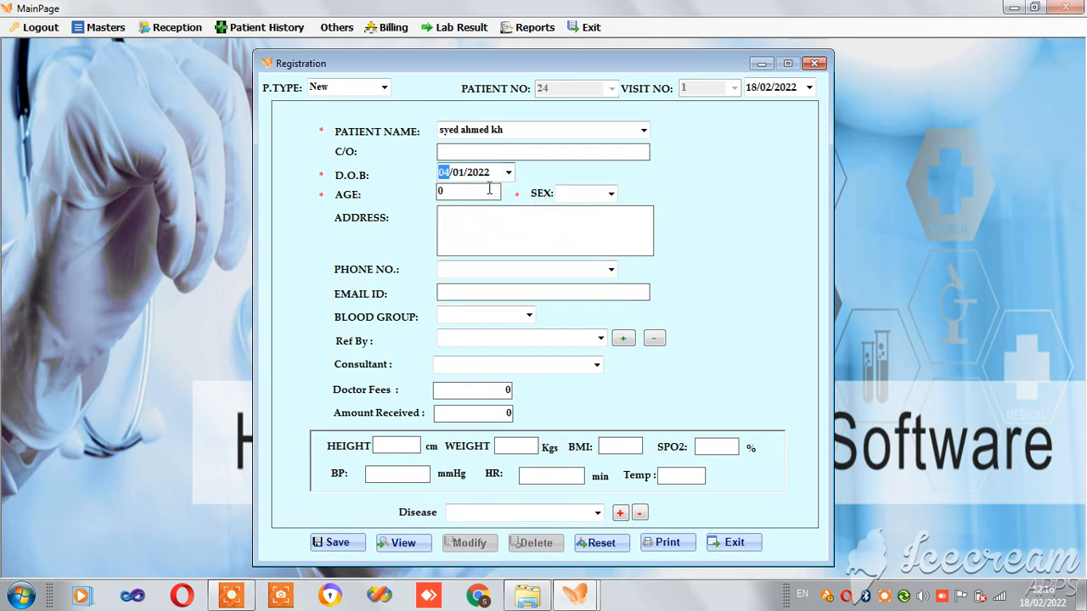
left_click(610, 193)
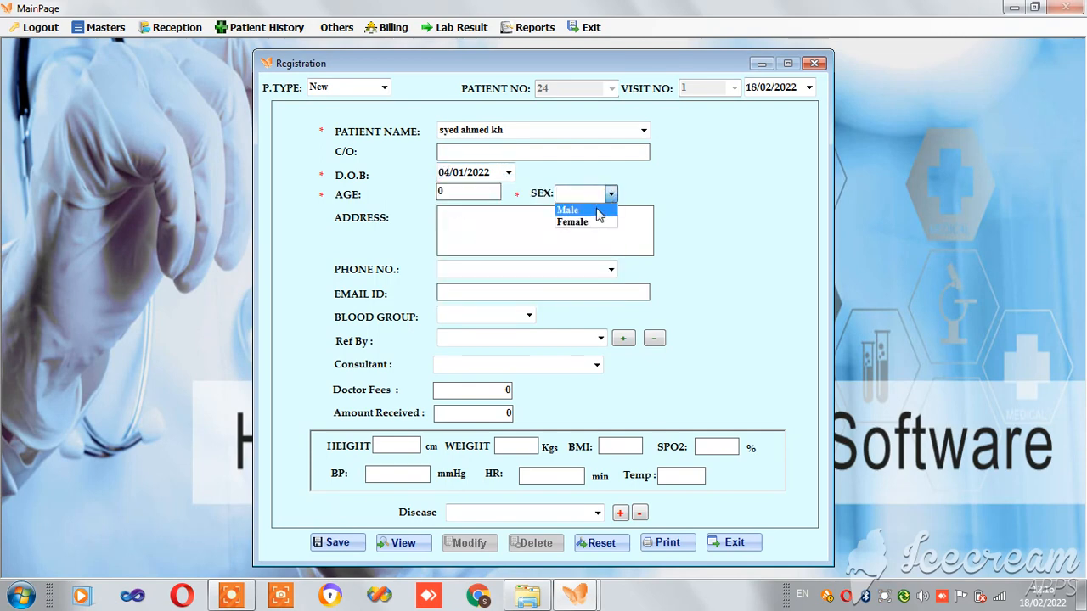
left_click(597, 210)
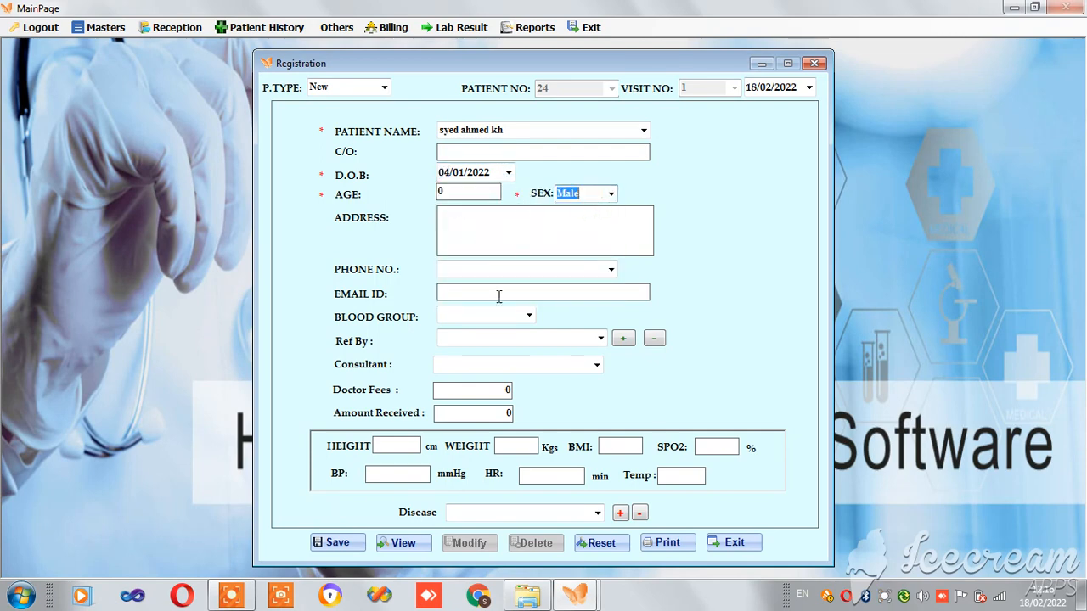
left_click(483, 395)
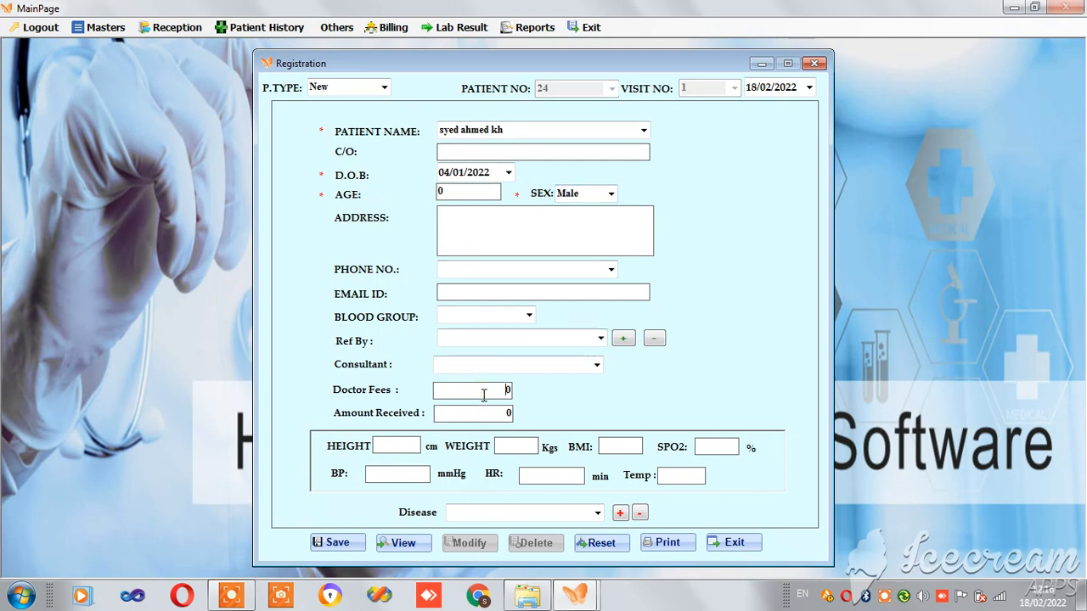
type("100")
- Enter height 12 and weight 23, and correct the BMI to 1597.22
left_click(401, 451)
type("12")
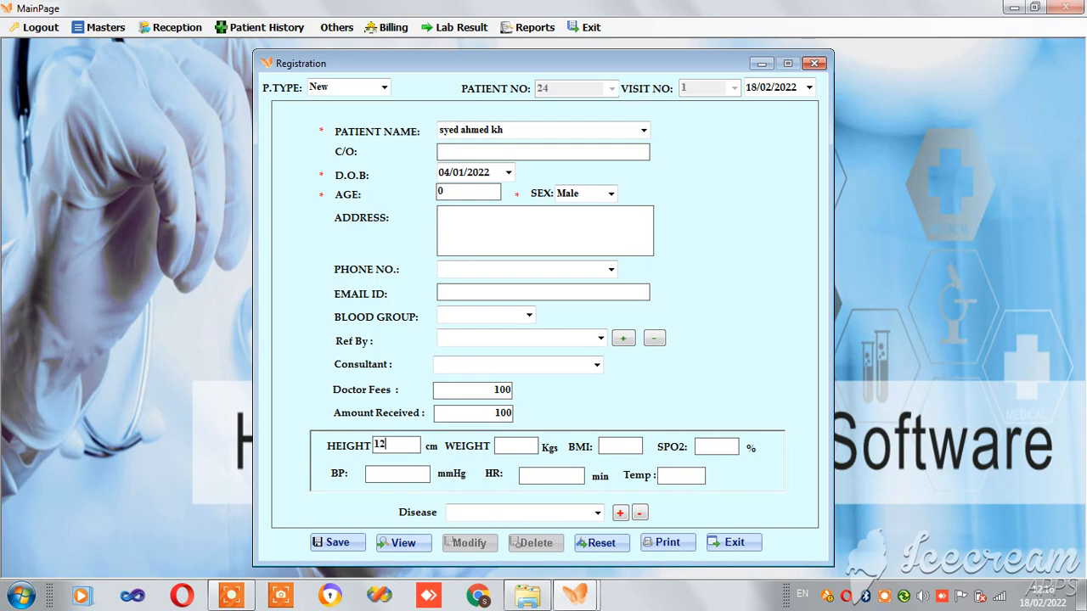
left_click(502, 444)
type("23")
left_click(616, 447)
key("BackSpace")
key("BackSpace")
- Enter SPO2 10, BP 130/90, HR 92, temperature 92, choose cough, and save the registration
type("10")
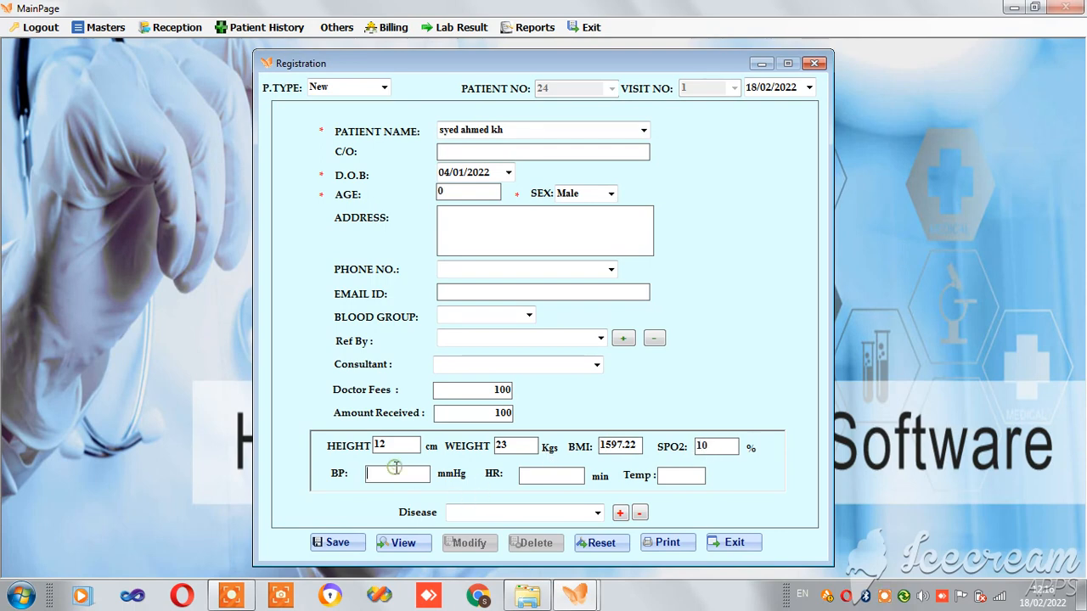
type("130/90")
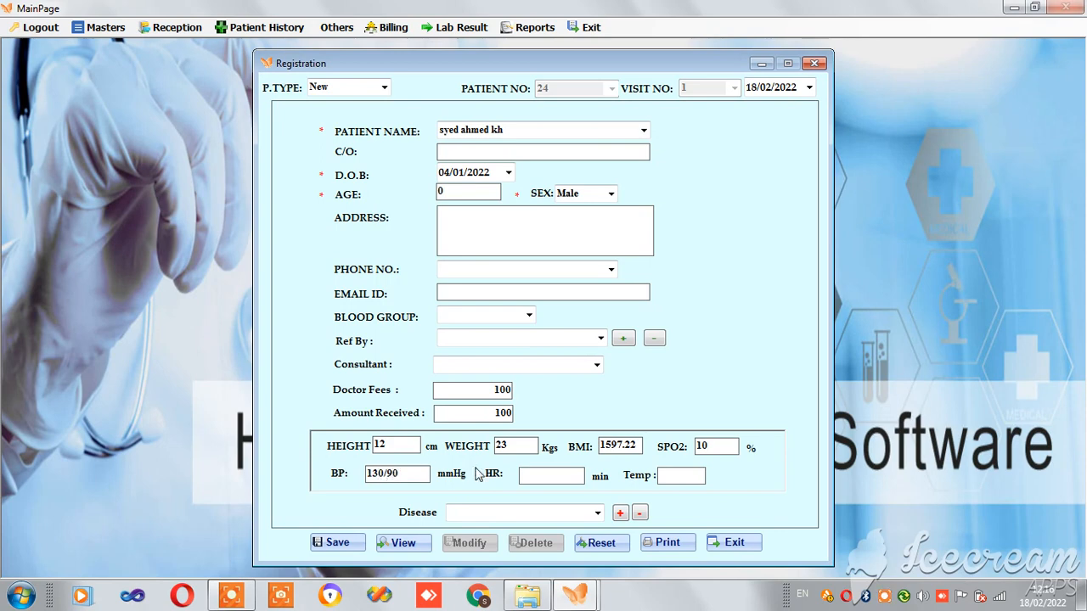
key("Tab")
type("92")
left_click(669, 475)
type("92")
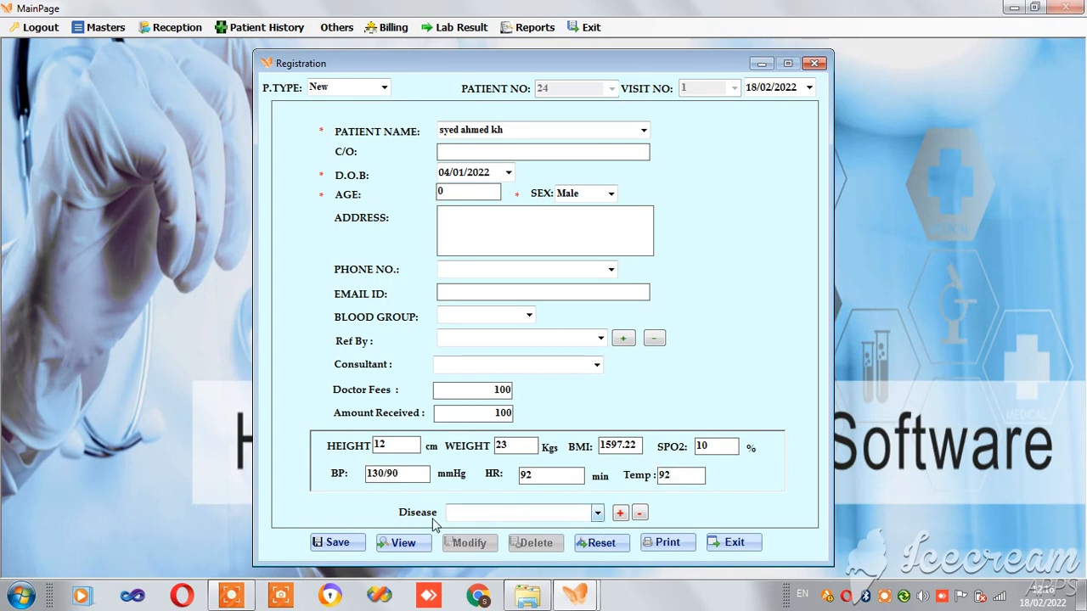
left_click(597, 513)
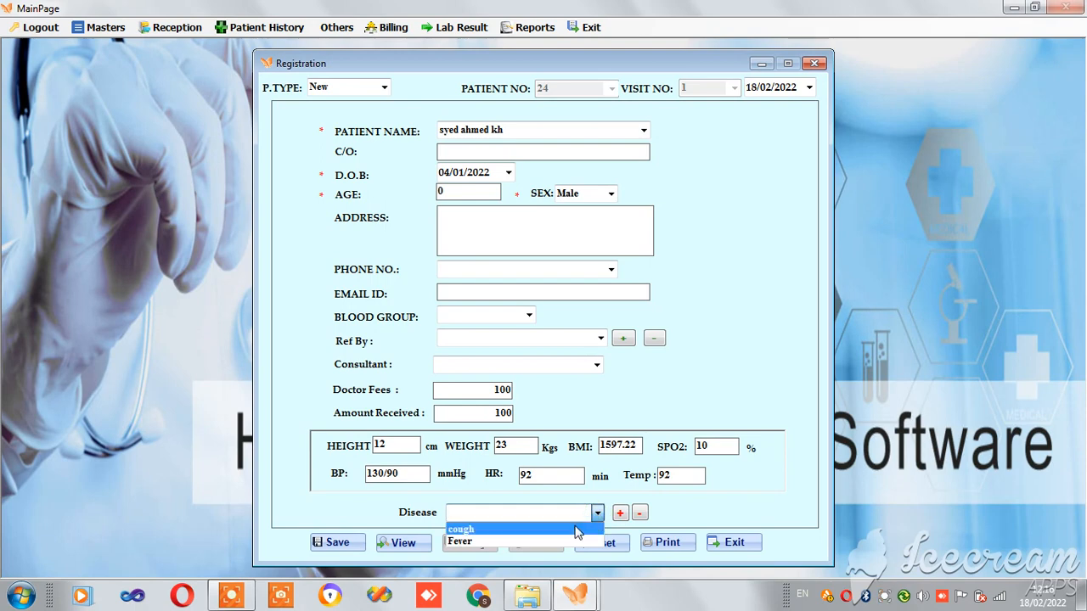
left_click(576, 531)
left_click(344, 542)
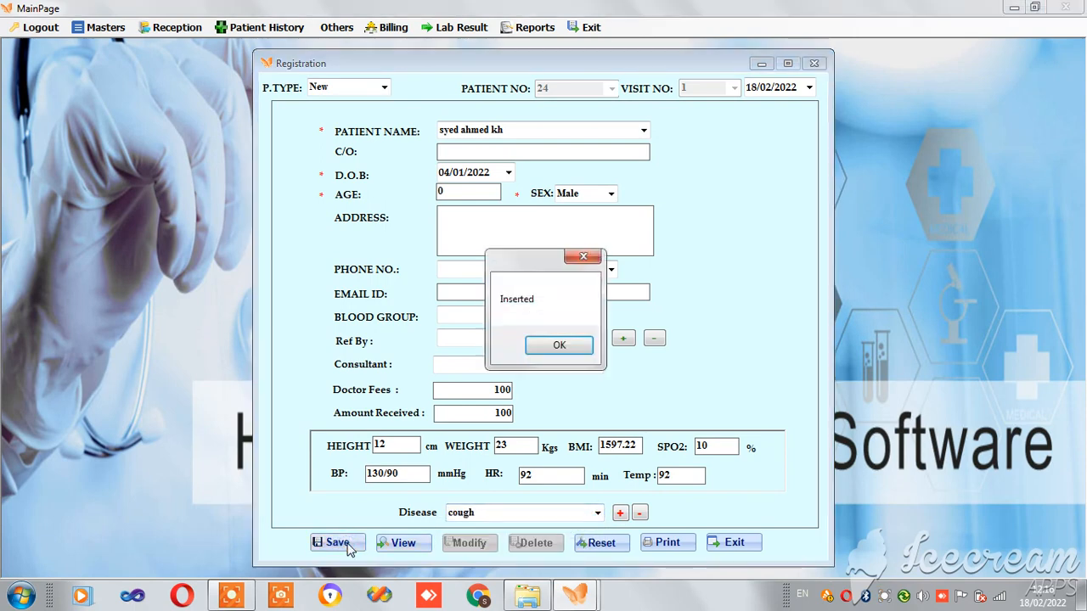
- Confirm the insert, generate the 100 consultation bill, print it as a Crystal Report, then close it
left_click(552, 347)
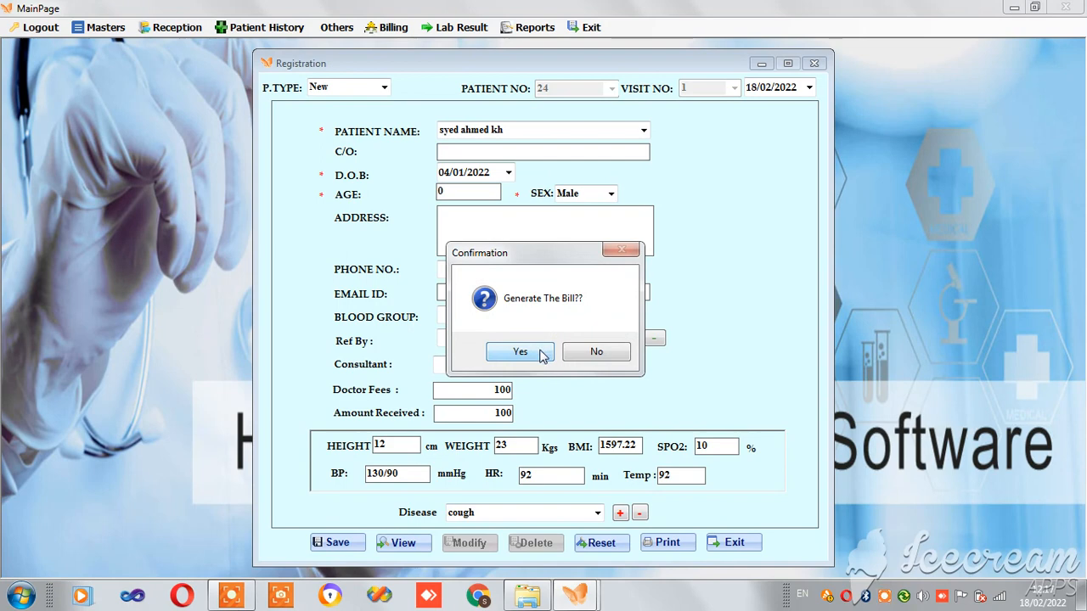
left_click(541, 355)
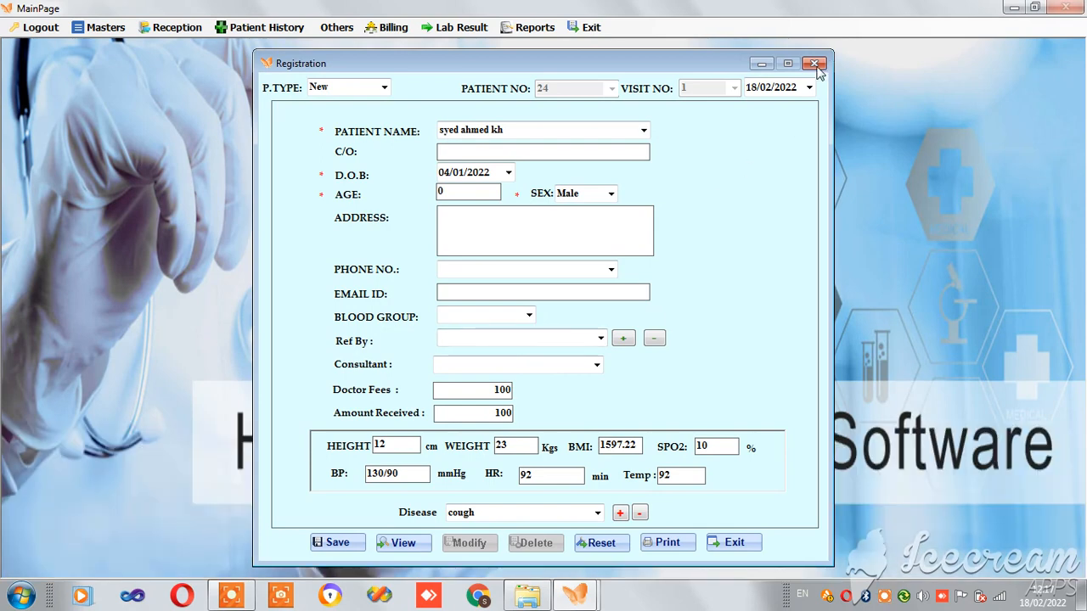
left_click(668, 543)
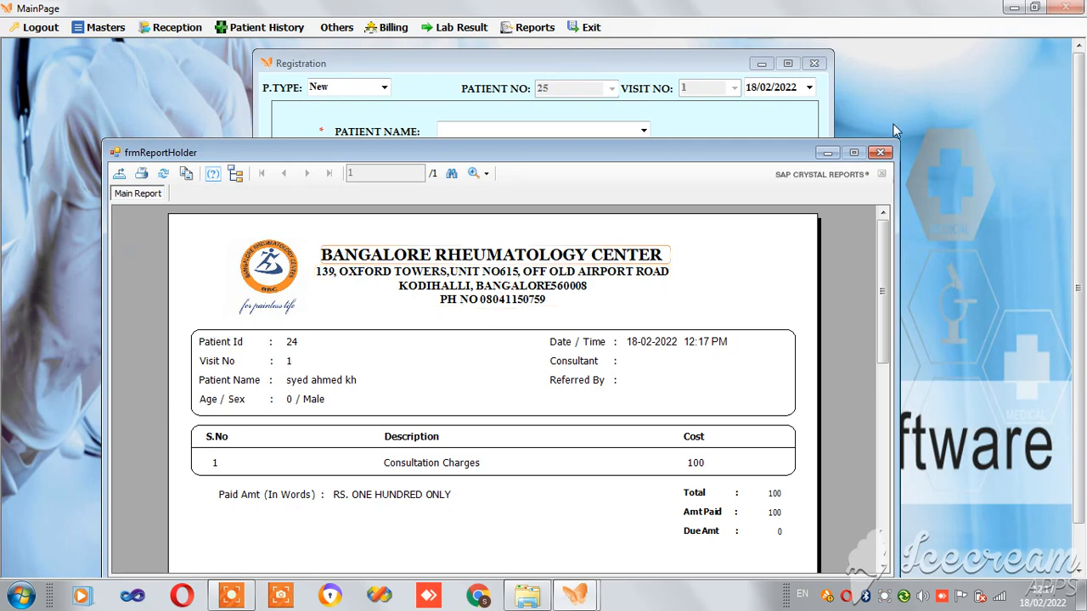
left_click(880, 152)
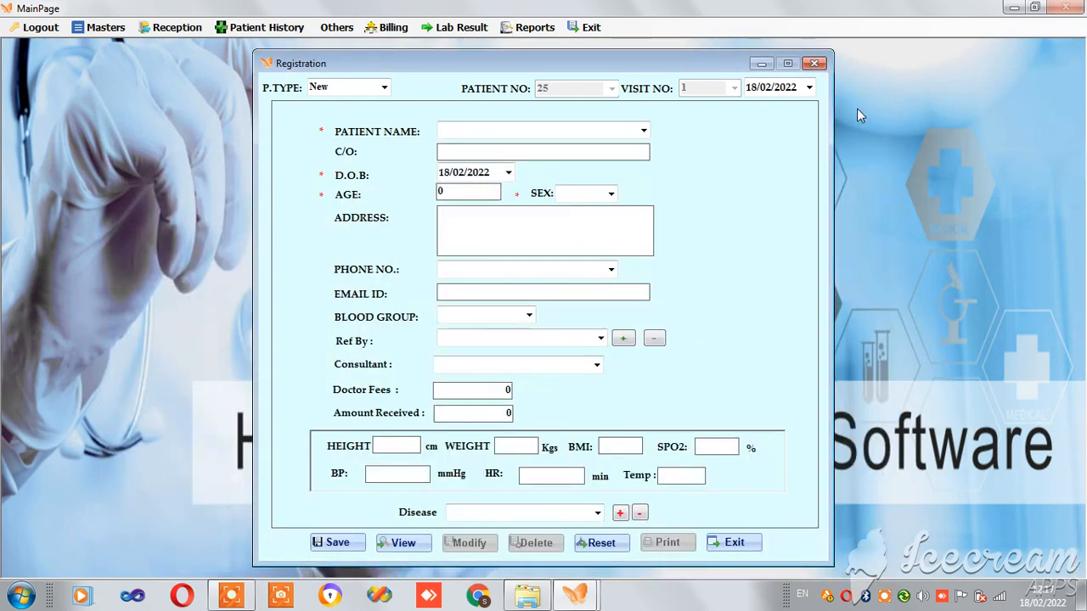
- Close Registration, start a new Patient History entry, and load the newly registered patient's visit 1
left_click(813, 63)
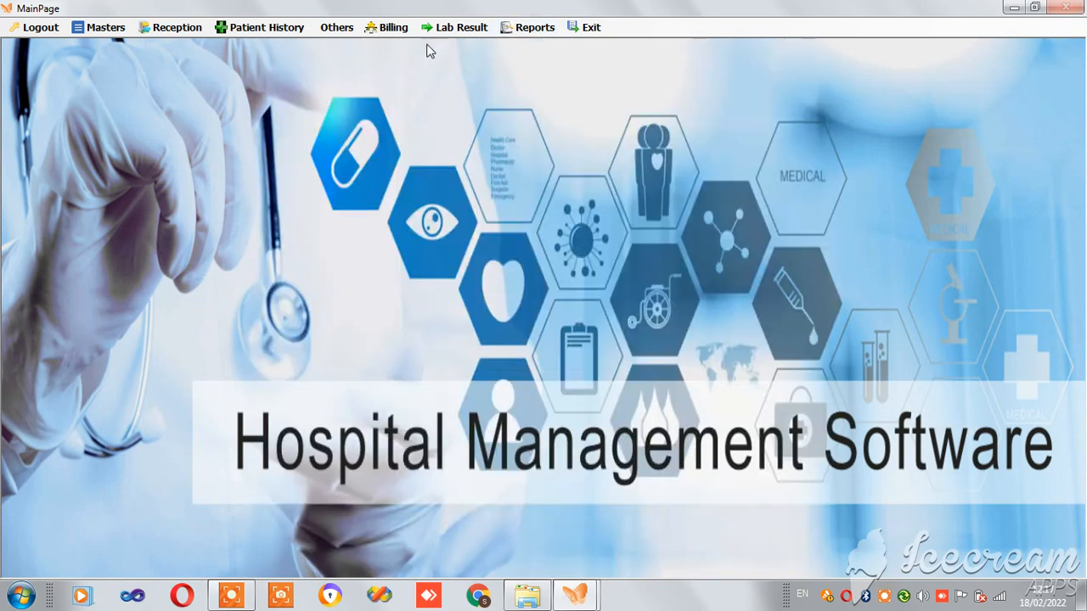
left_click(287, 35)
left_click(284, 44)
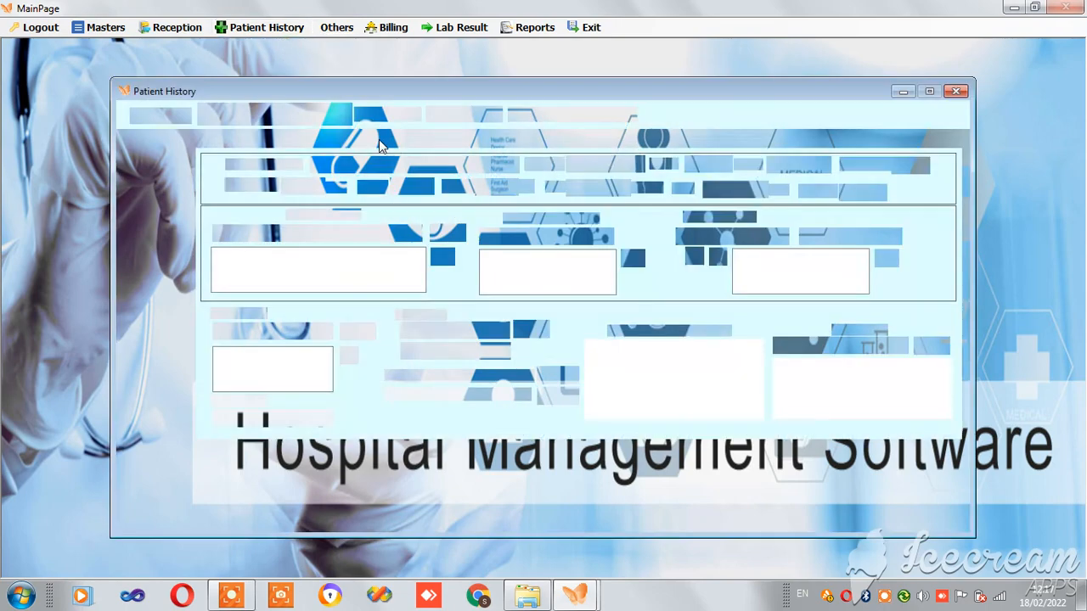
left_click(163, 140)
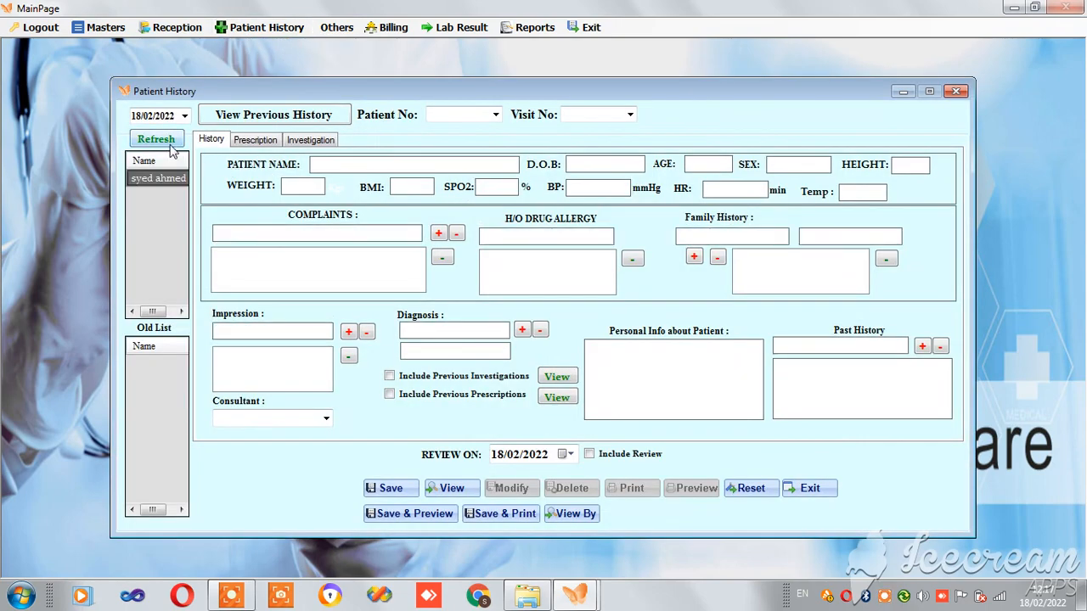
left_click(158, 178)
double_click(171, 182)
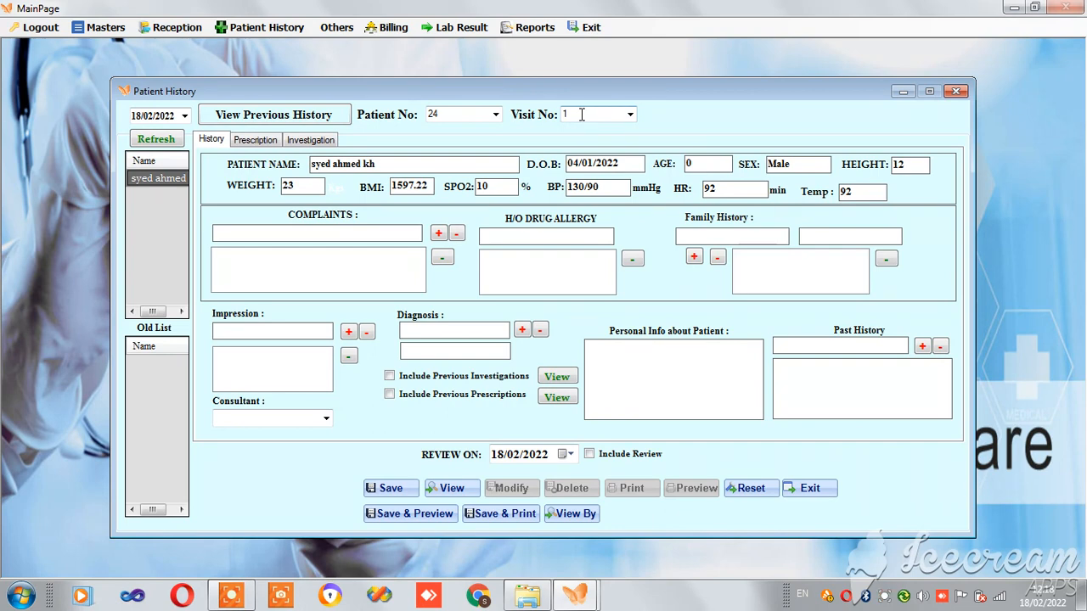
- Add CHESTPAIN as a complaint in the patient's history
left_click(379, 231)
type("chest discomfort")
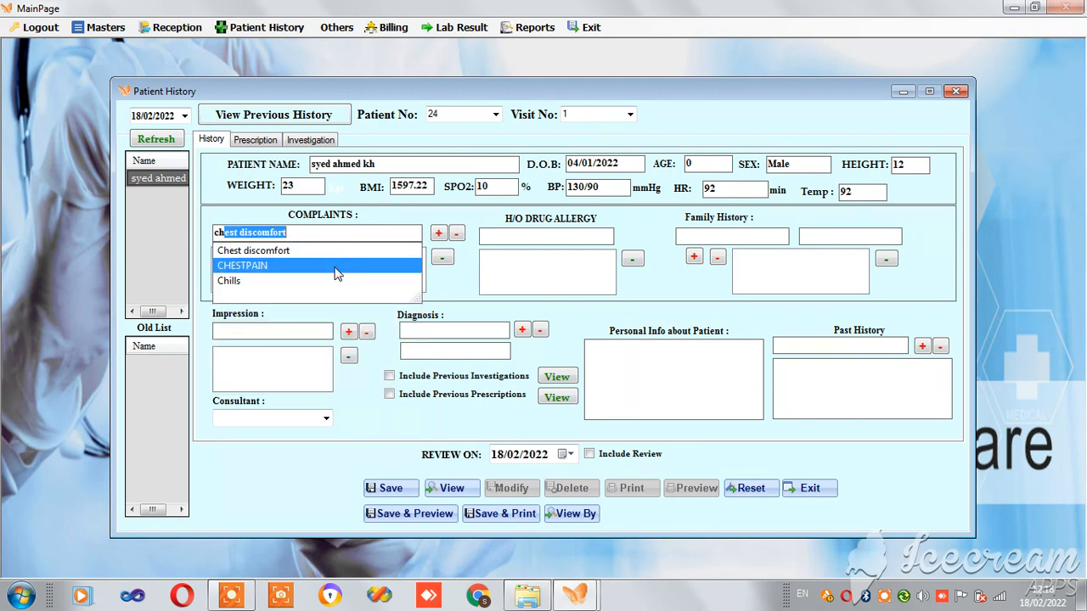
left_click(336, 266)
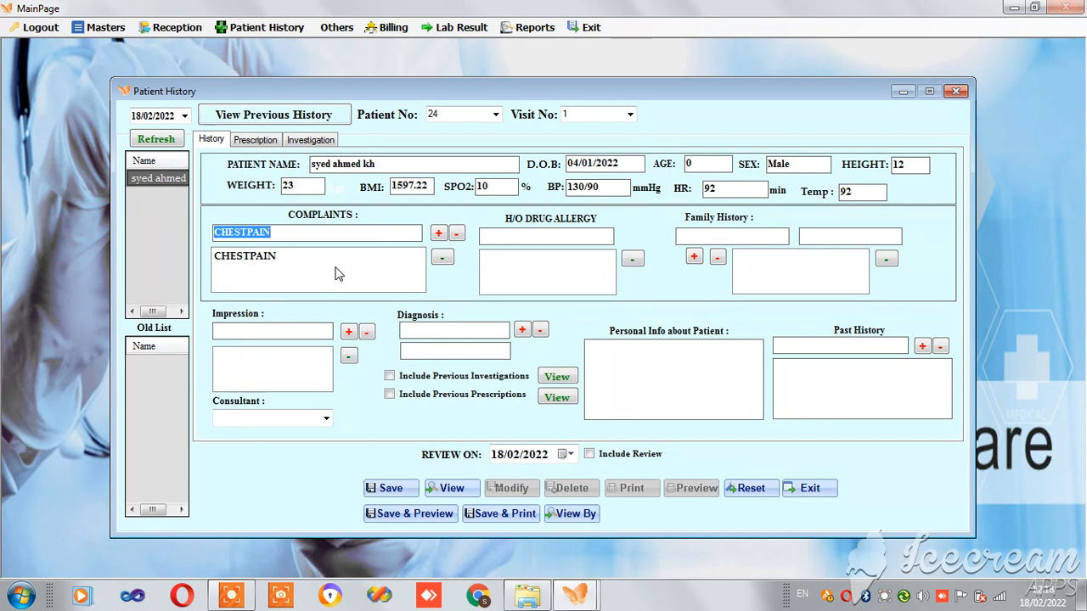
- Enter diabetic as family history and move on to Personal Info
left_click(679, 238)
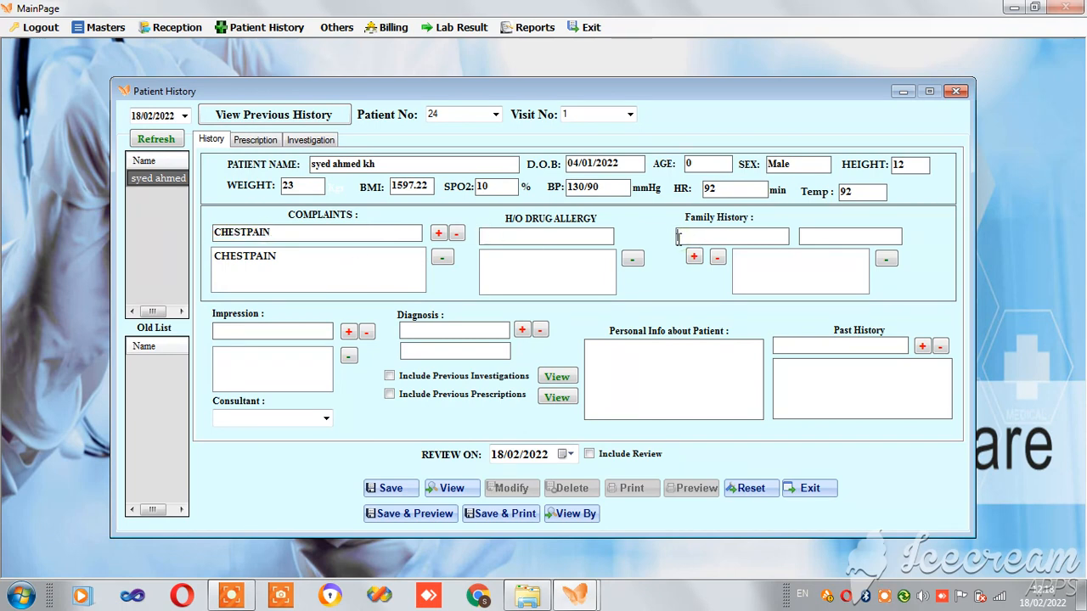
type("diabetic")
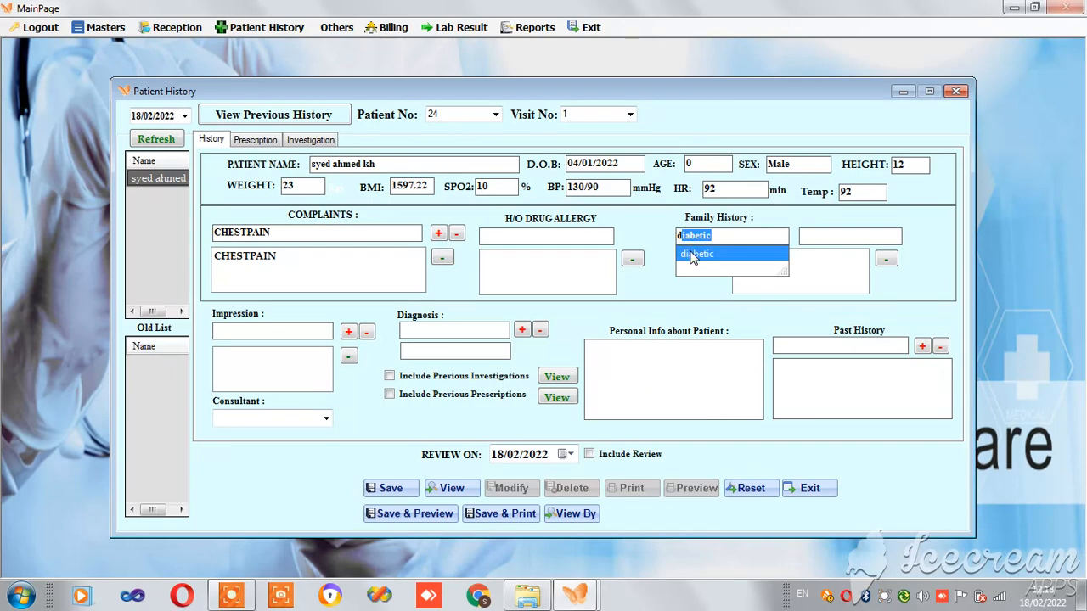
left_click(694, 255)
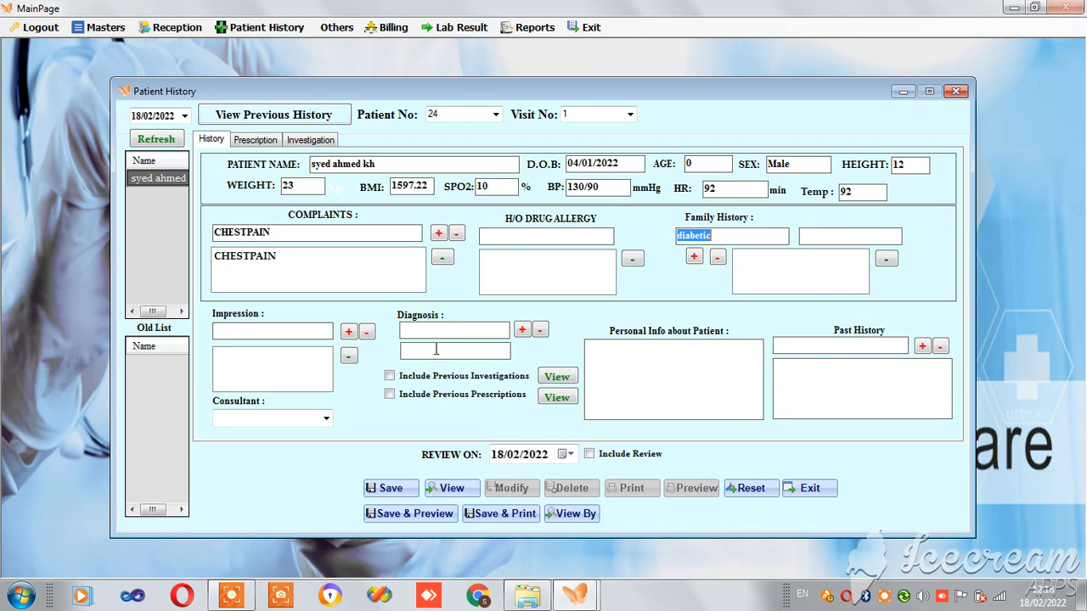
left_click(603, 367)
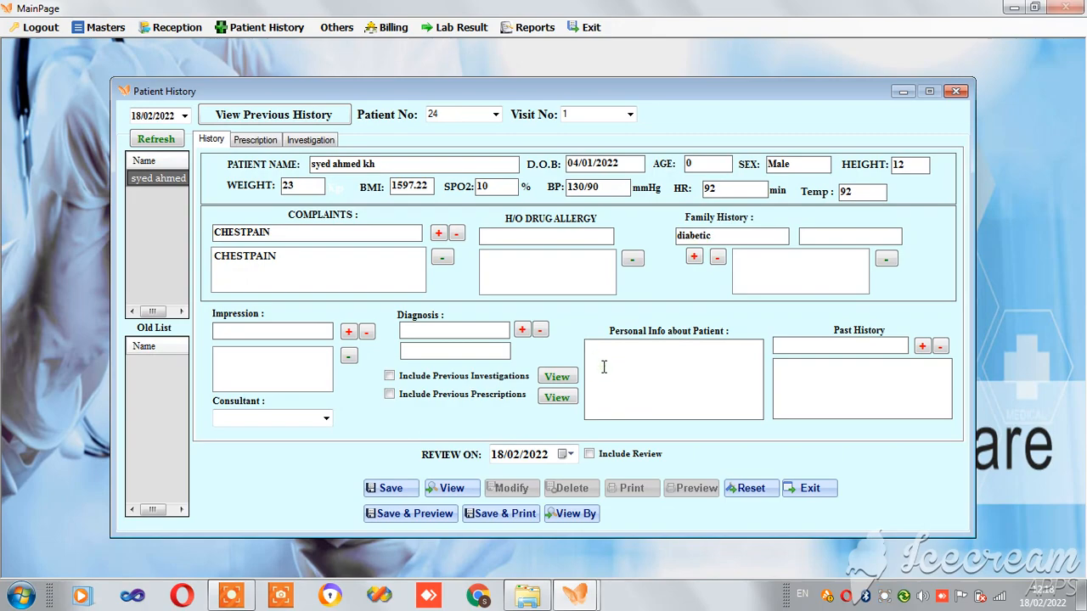